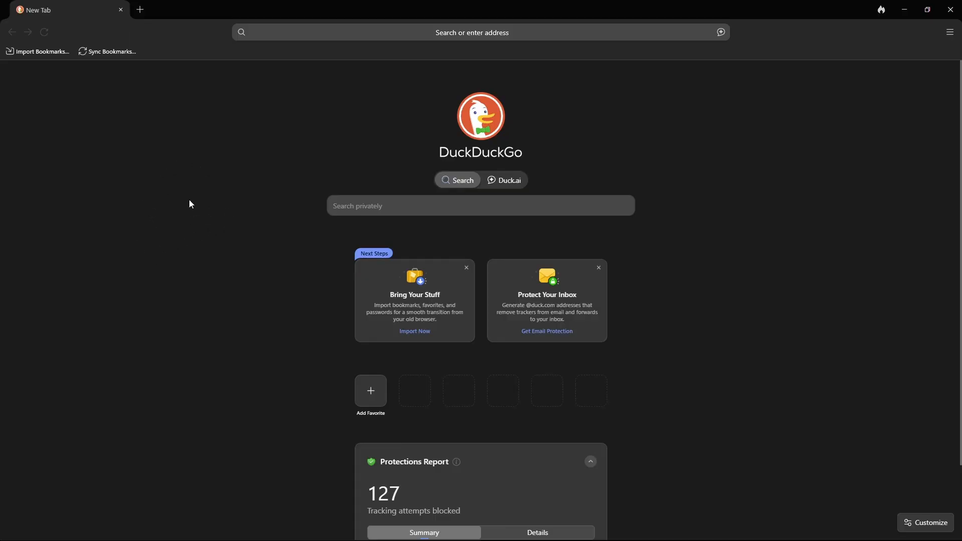
# Search the web for axelchat and open the "AxelChat | Multichat for streamers" site
pyautogui.hotkey('ctrl', 'l')
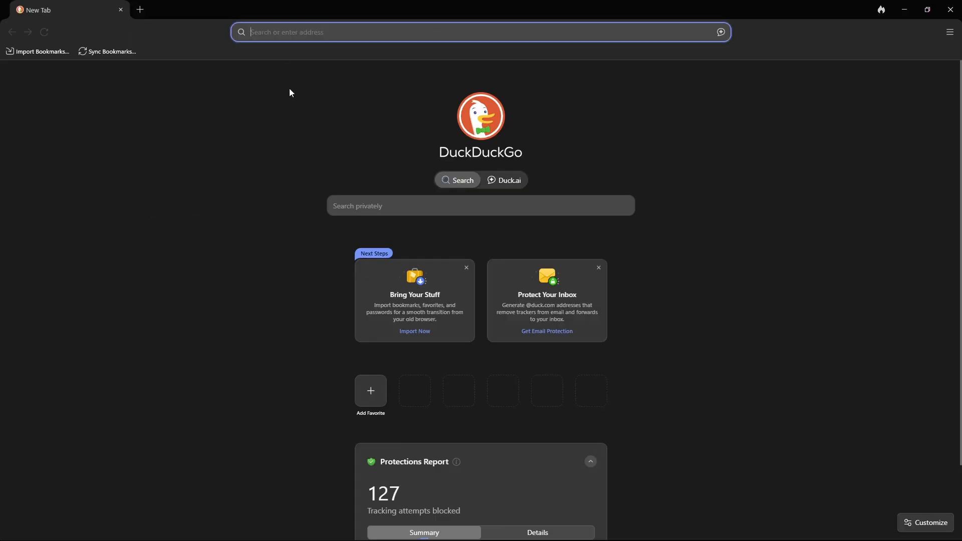
pyautogui.write('ael')
pyautogui.press('BackSpace')
pyautogui.press('BackSpace')
pyautogui.write('cx')
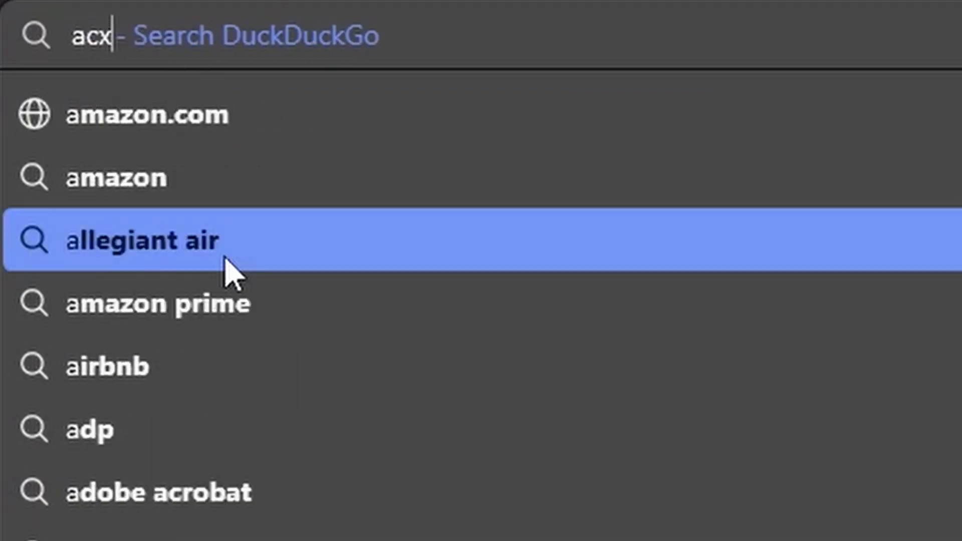
pyautogui.press('BackSpace')
pyautogui.press('BackSpace')
pyautogui.write('xeld')
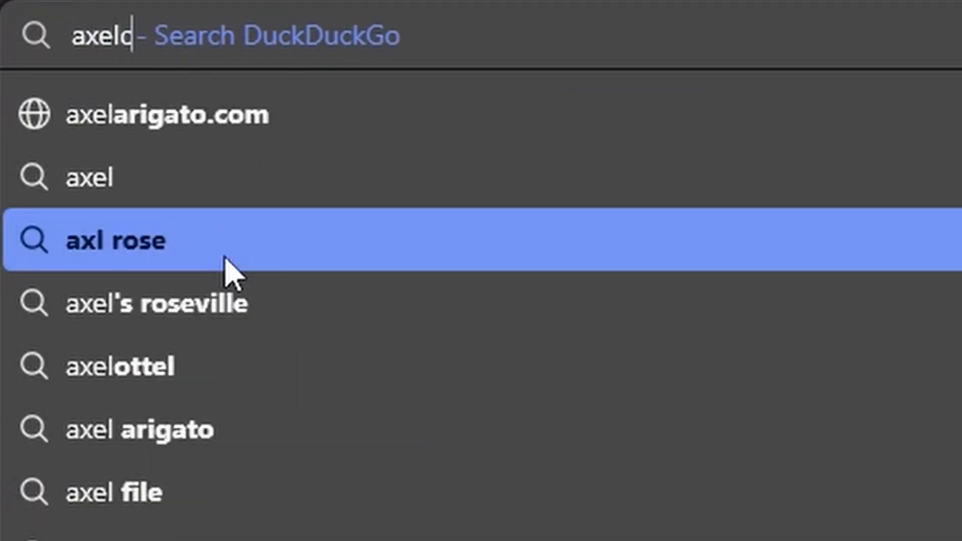
pyautogui.write('hat')
pyautogui.press('Return')
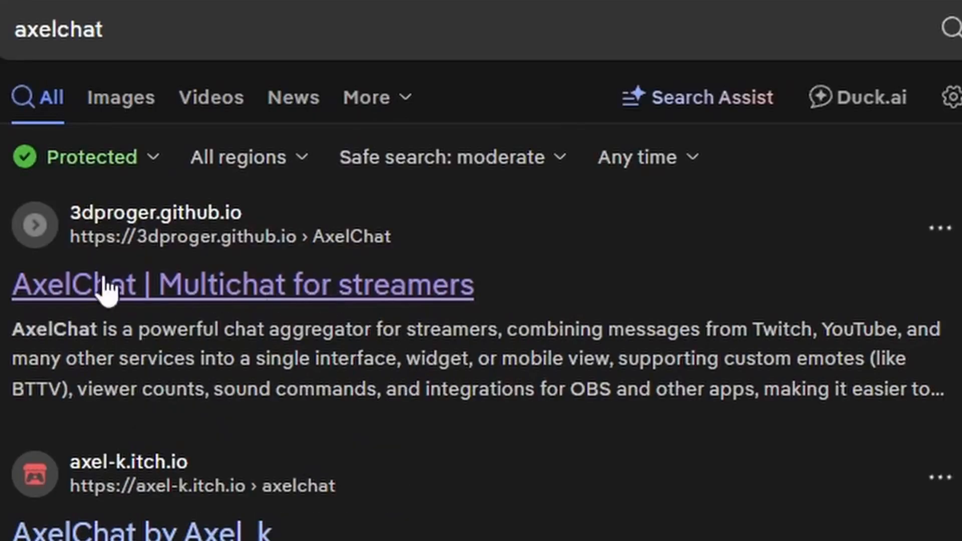
pyautogui.click(214, 171)
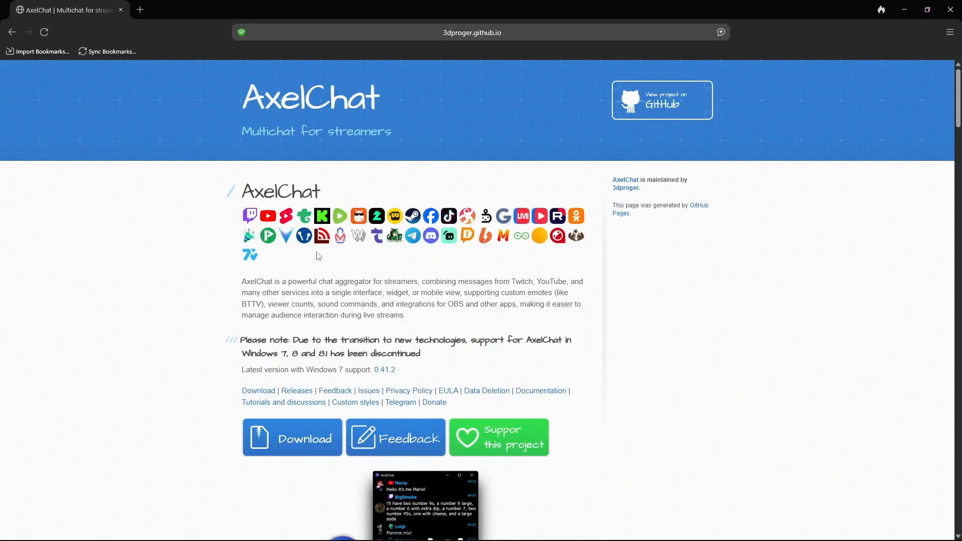
# Highlight the supported platform icons on the AxelChat page and follow its download link to the GitHub releases
pyautogui.moveTo(580, 261); pyautogui.dragTo(251, 218)
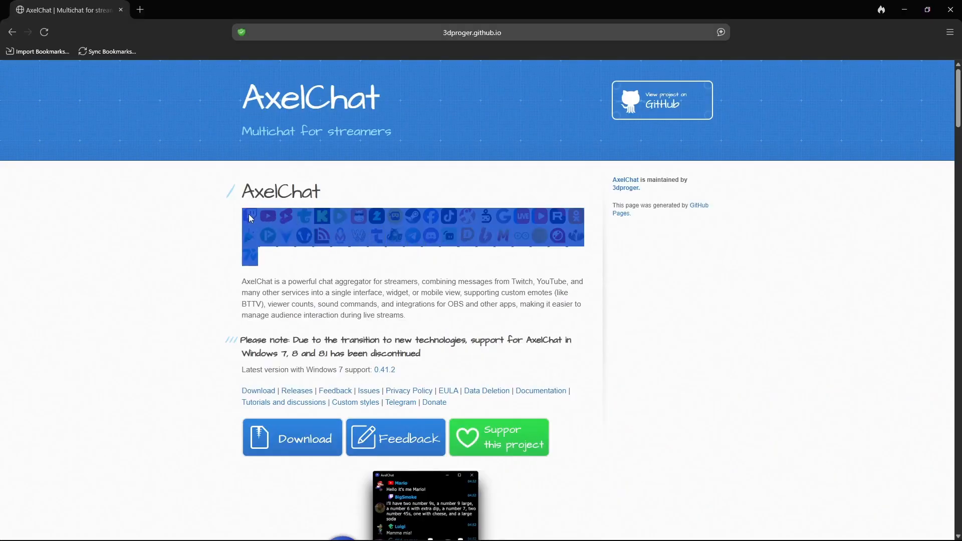
pyautogui.click(310, 267)
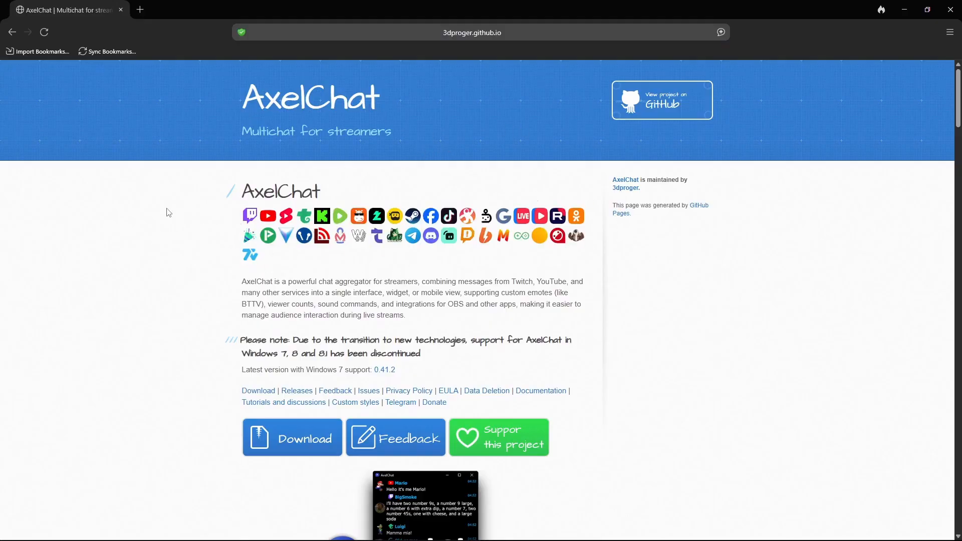
pyautogui.scroll(-3, 169, 213)
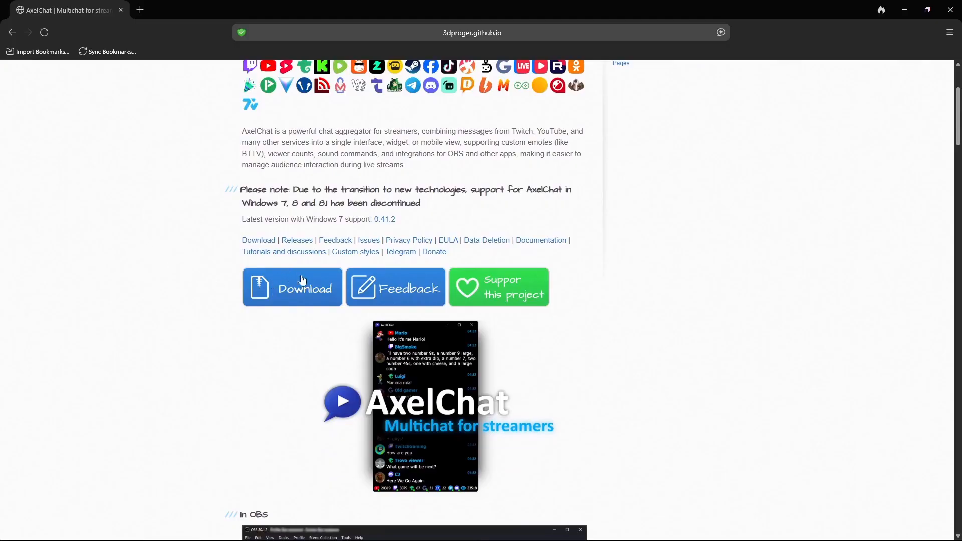
pyautogui.click(298, 277)
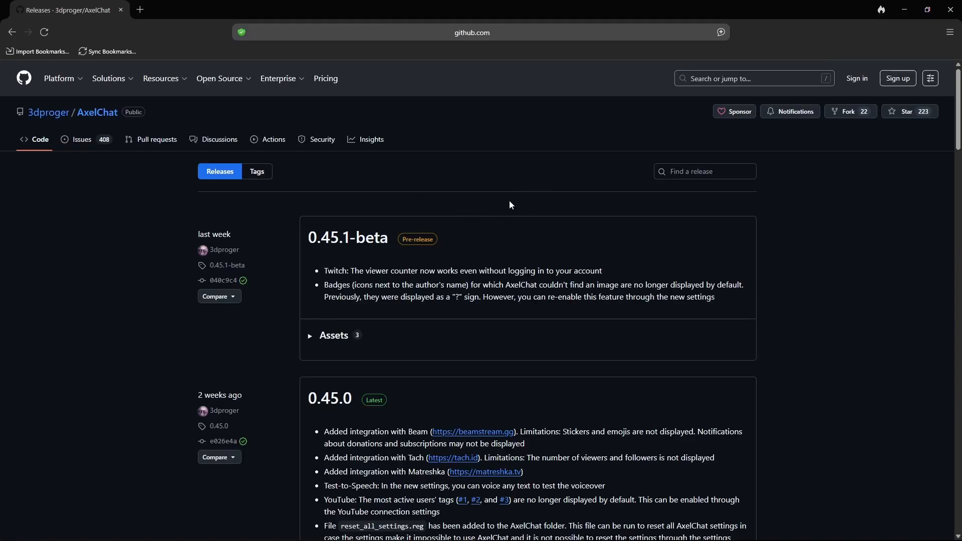
# Download AxelChat_v0.45.0-win64.zip from the assets of the latest 0.45.0 release
pyautogui.scroll(-3, 395, 215)
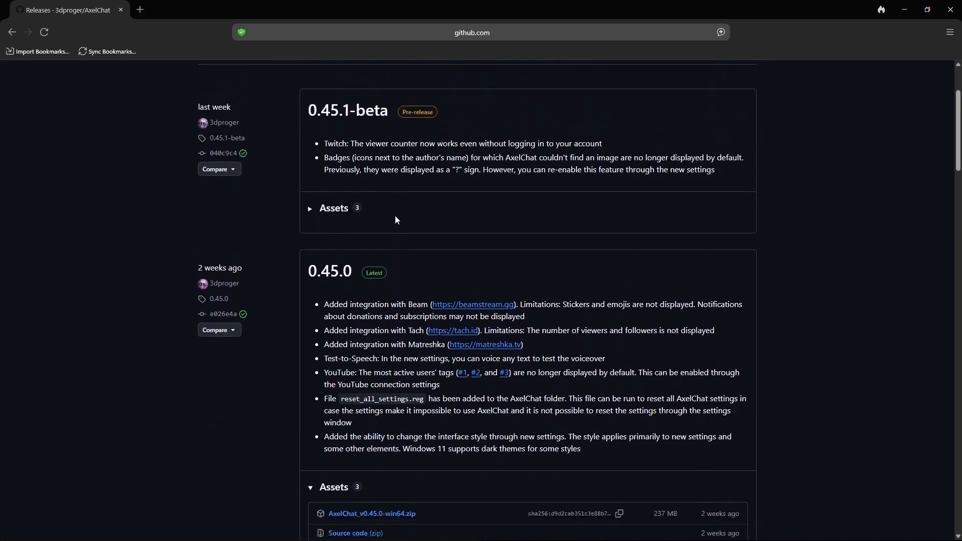
pyautogui.scroll(-1, 395, 215)
pyautogui.scroll(-1, 381, 225)
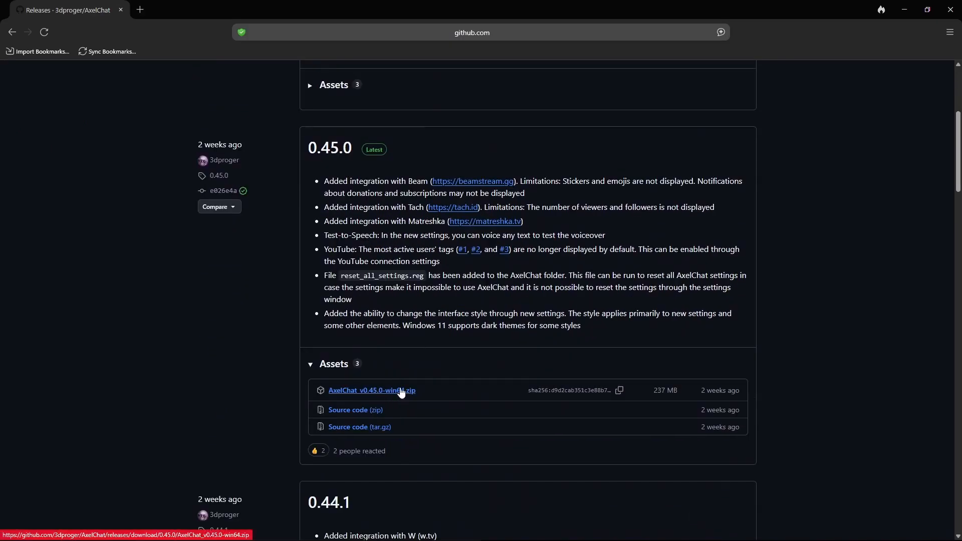
pyautogui.click(370, 395)
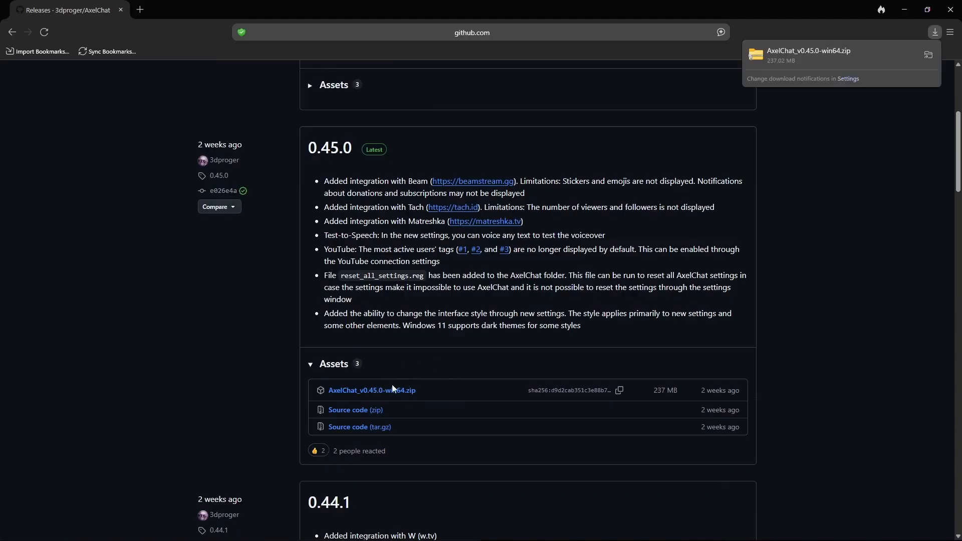
# Extract AxelChat_v0.45.0-win64.zip in the Downloads folder and open the AxelChat folder inside the extracted files
pyautogui.click(840, 62)
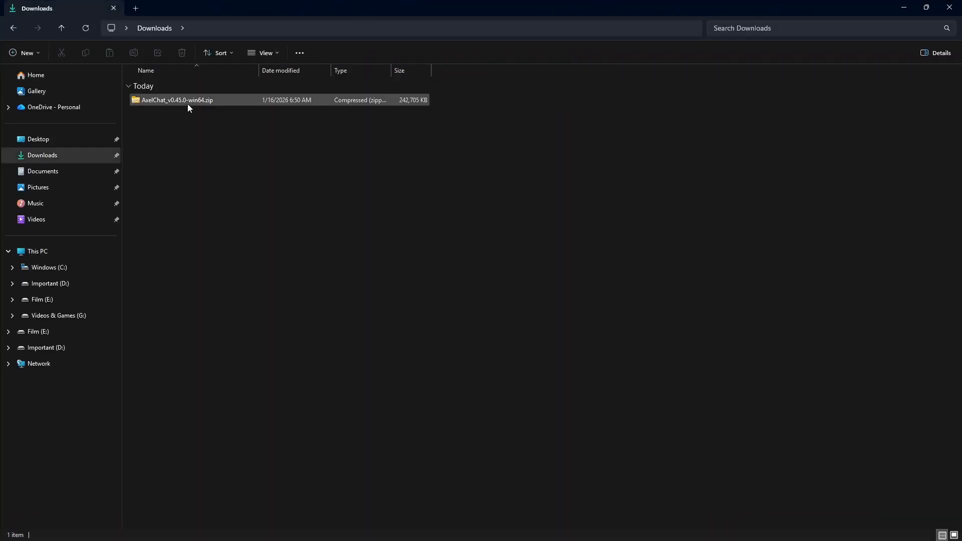
pyautogui.click(224, 100)
pyautogui.click(322, 53)
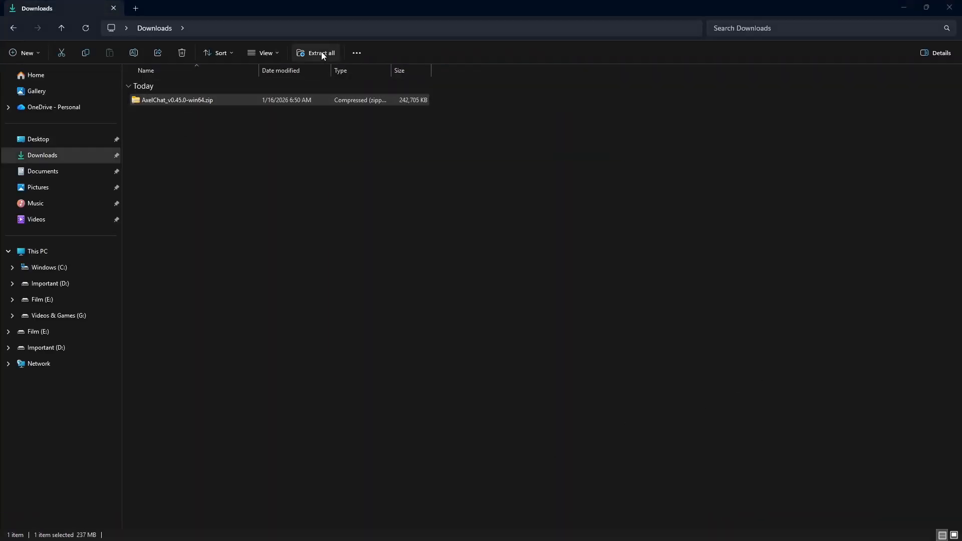
pyautogui.press('Return')
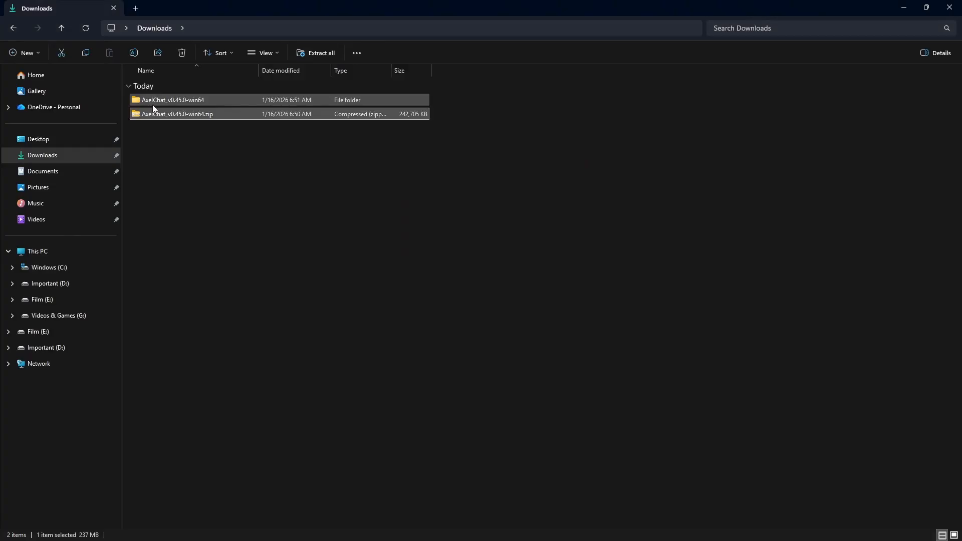
pyautogui.doubleClick(227, 101)
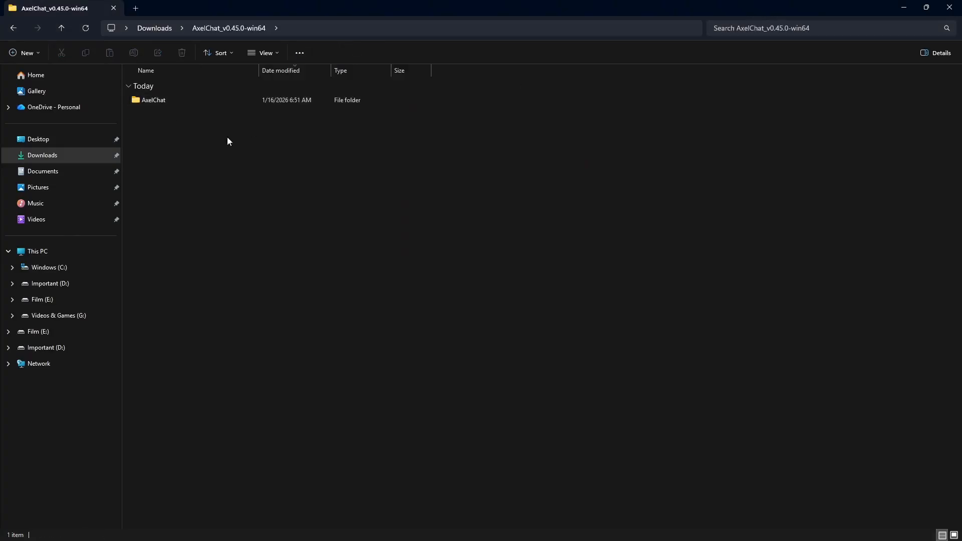
pyautogui.doubleClick(239, 99)
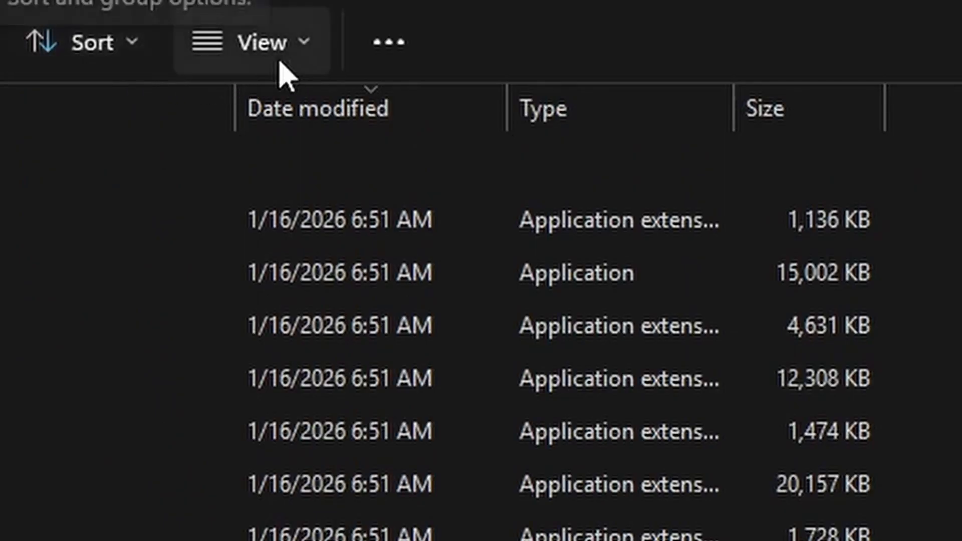
# Check in the folder's display options whether file name extensions are shown
pyautogui.click(307, 48)
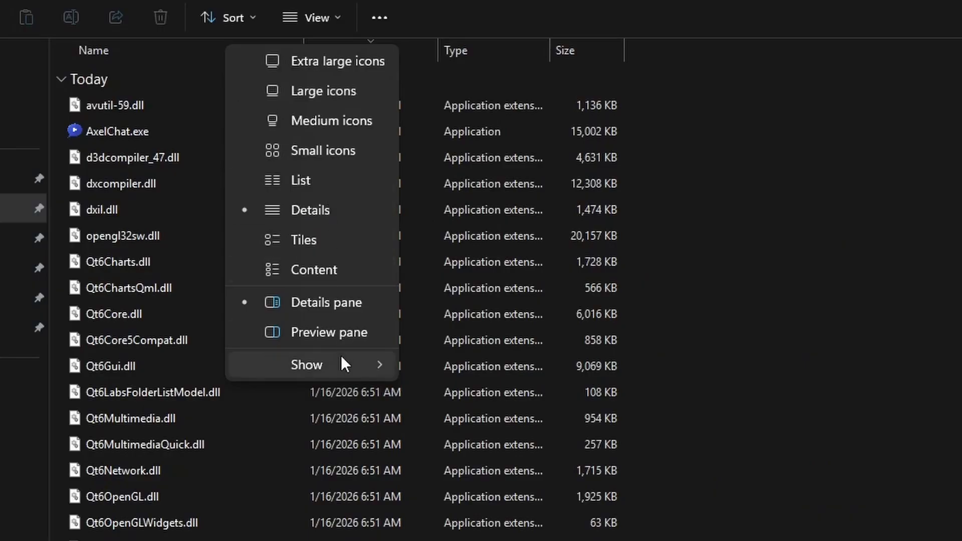
pyautogui.moveTo(331, 366)
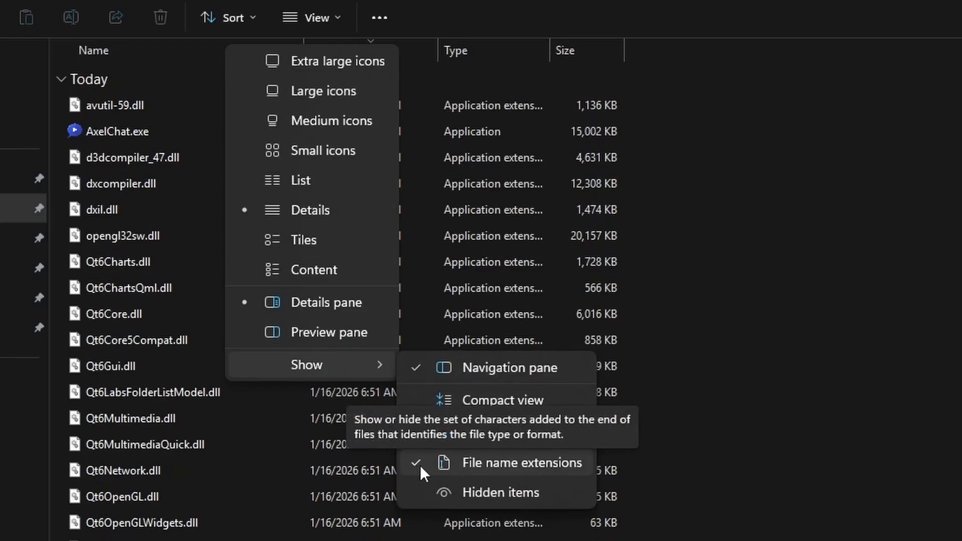
pyautogui.click(845, 162)
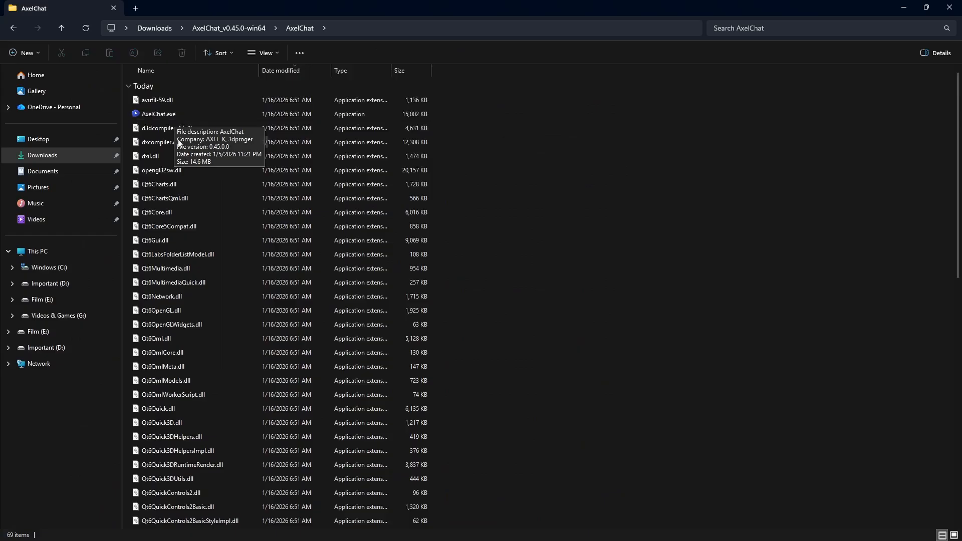
# Launch AxelChat.exe from the extracted folder and allow it to run anyway despite the Microsoft Defender SmartScreen block
pyautogui.scroll(-1, 246, 319)
pyautogui.scroll(-11, 245, 319)
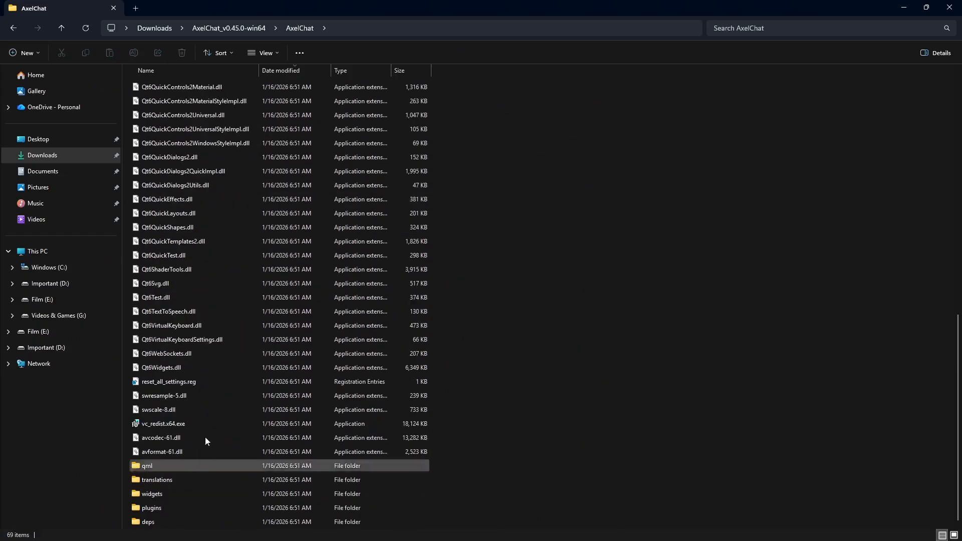
pyautogui.scroll(11, 204, 113)
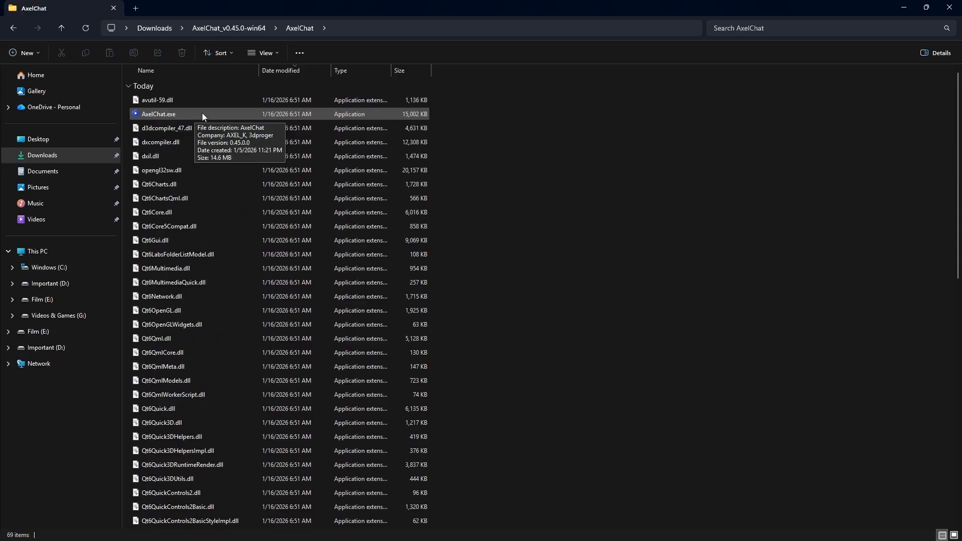
pyautogui.doubleClick(203, 113)
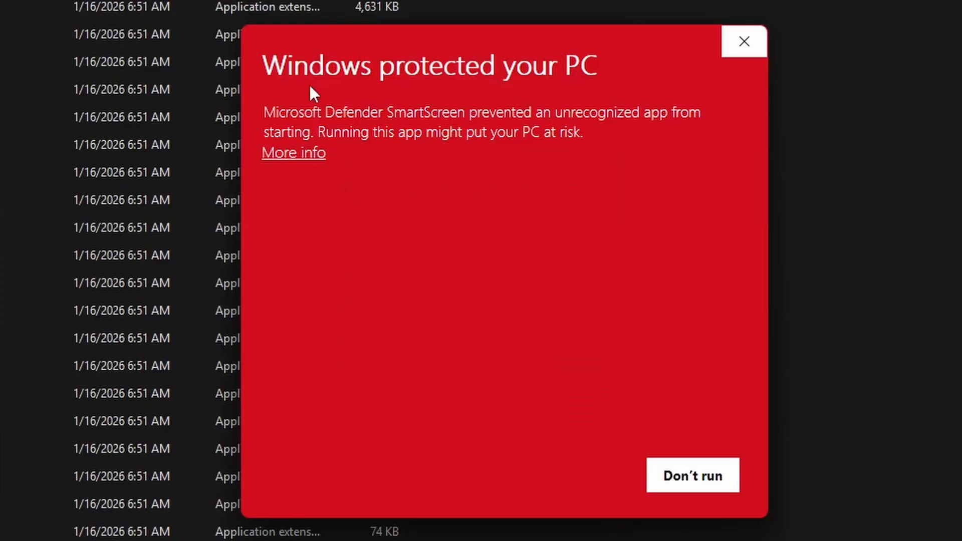
pyautogui.moveTo(275, 87); pyautogui.dragTo(597, 89)
pyautogui.click(613, 89)
pyautogui.click(310, 153)
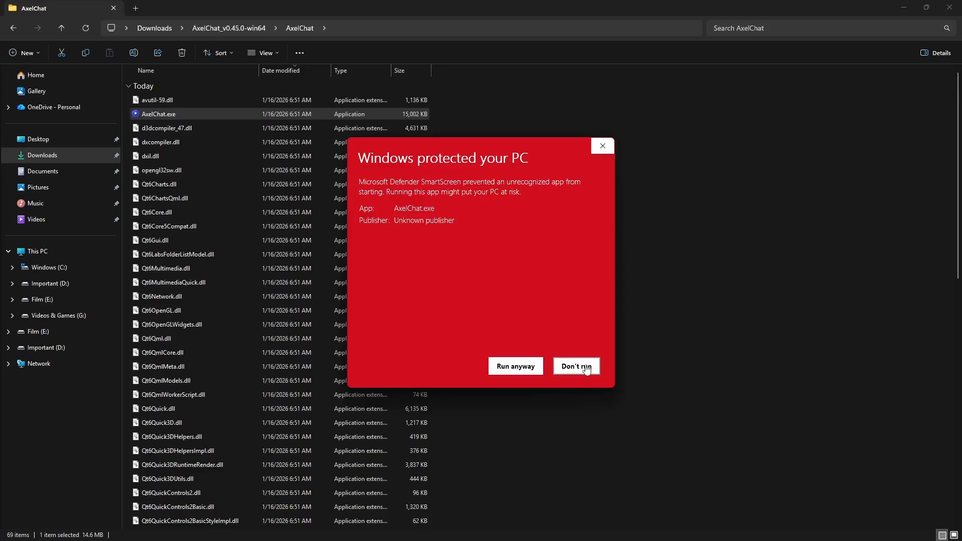
pyautogui.click(517, 368)
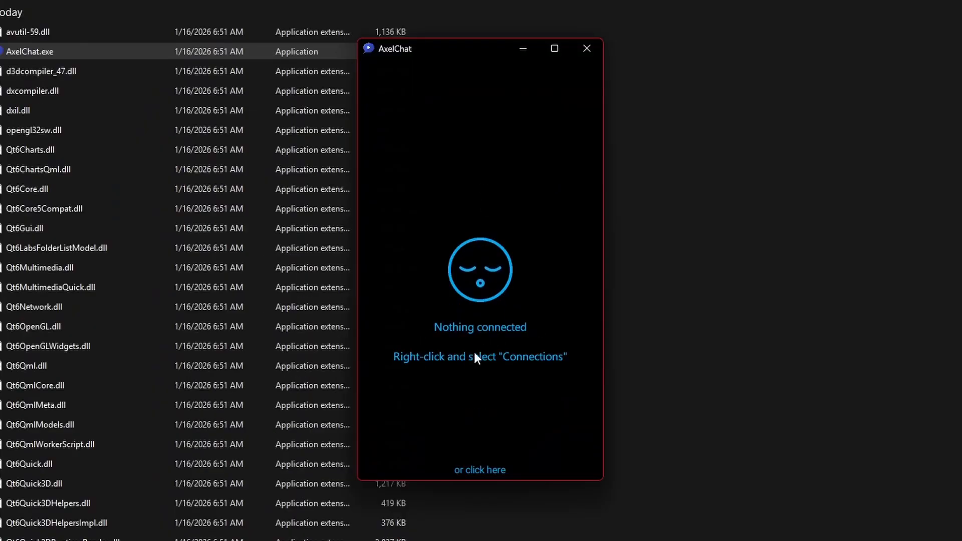
# Open the AxelChat settings and enable adding the application to Startup Apps and hiding to tray when minimized
pyautogui.rightClick(484, 200)
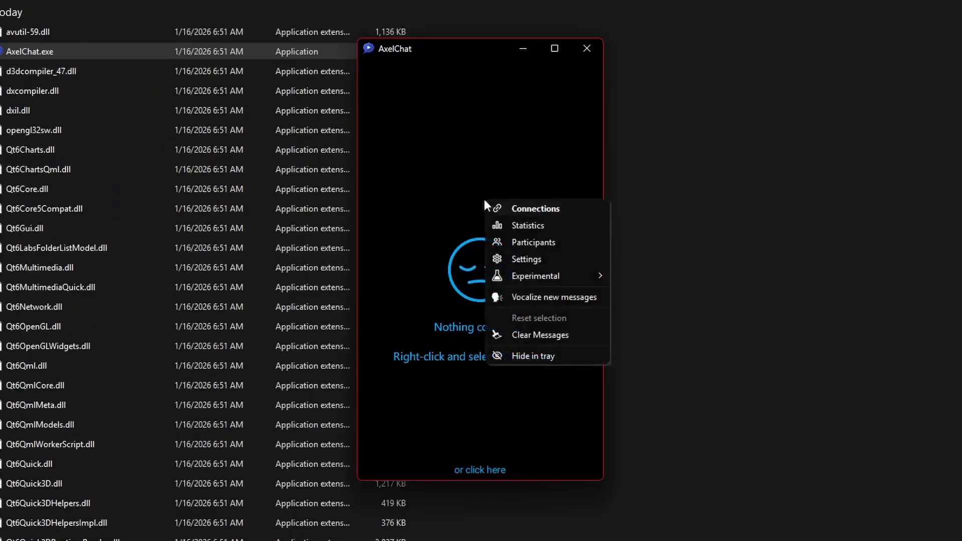
pyautogui.click(548, 261)
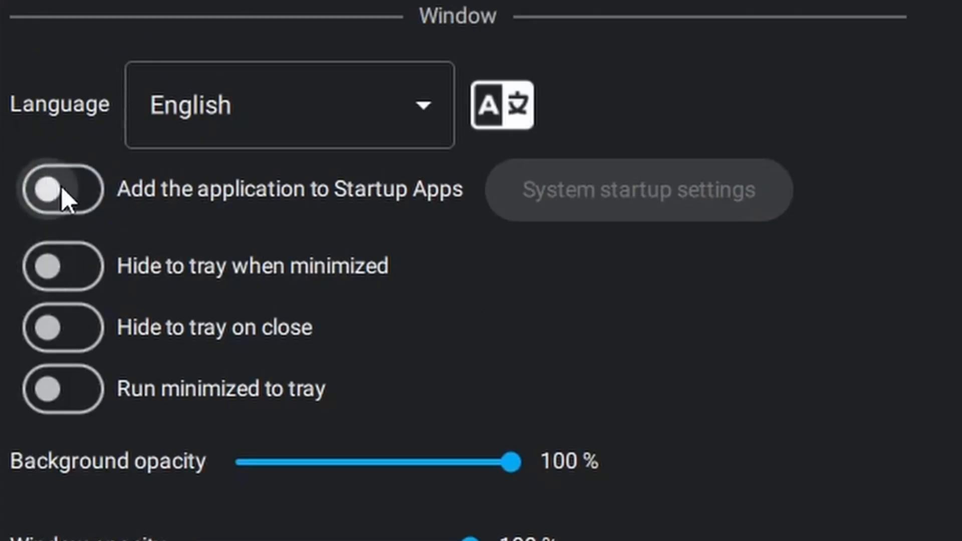
pyautogui.click(64, 196)
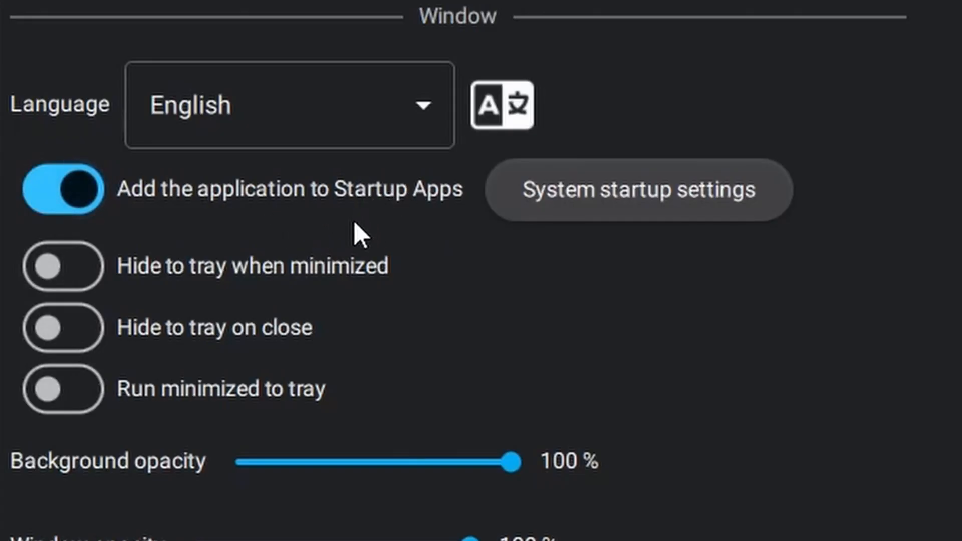
pyautogui.click(58, 271)
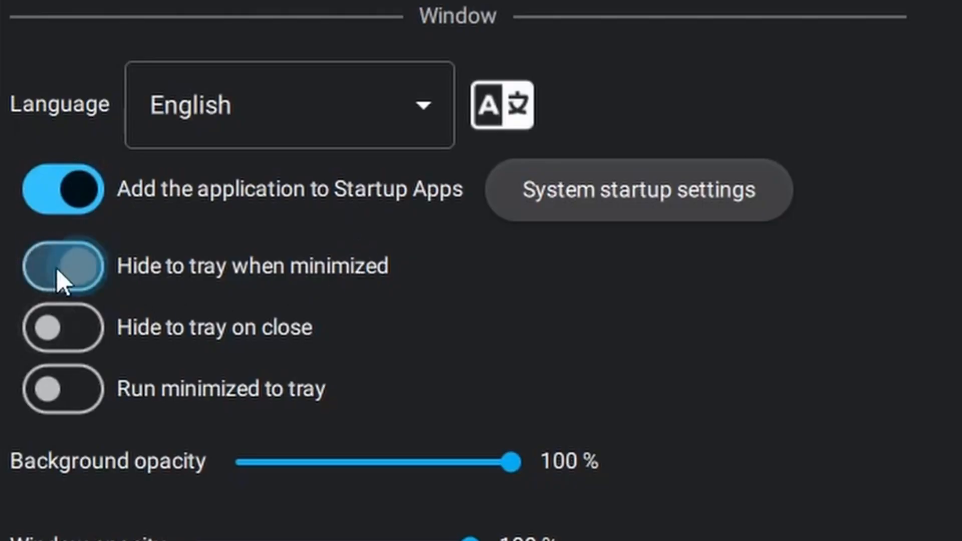
# Open AxelChat from the hidden system tray icons and enable Hide to tray on close in its general settings
pyautogui.moveTo(436, 534)
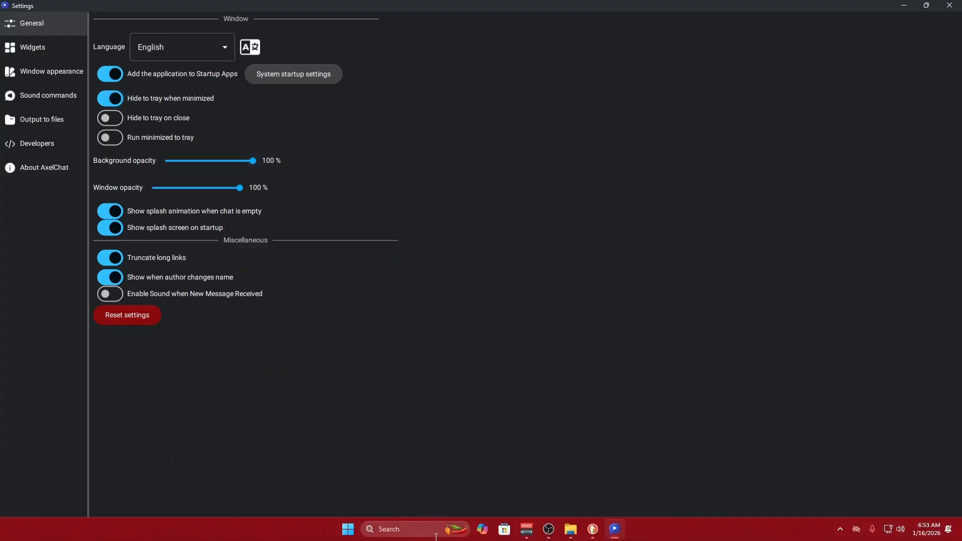
pyautogui.click(554, 516)
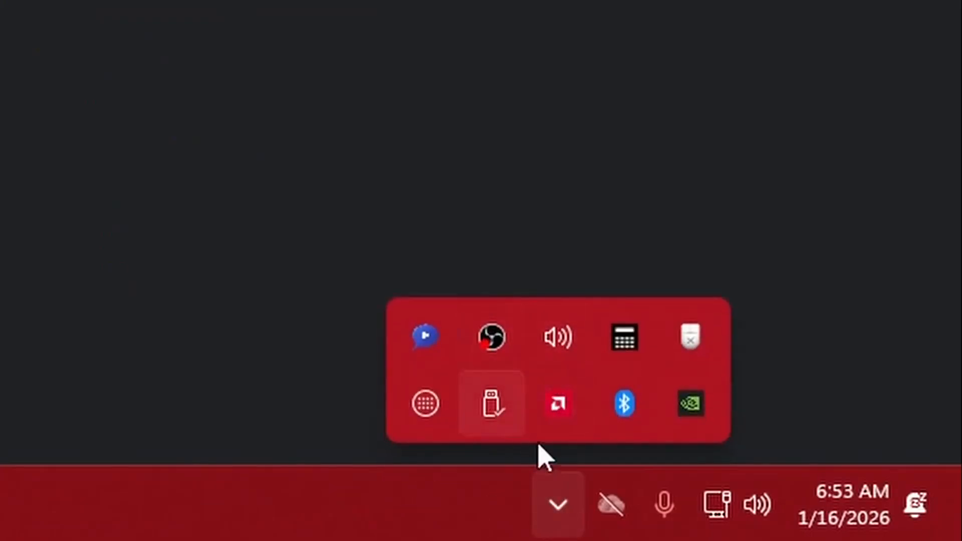
pyautogui.click(557, 513)
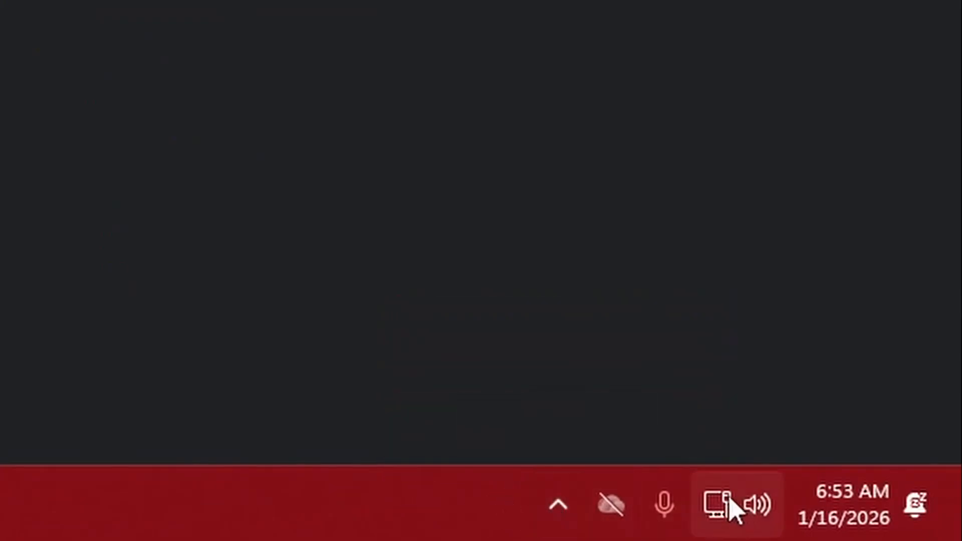
pyautogui.moveTo(818, 508)
pyautogui.click(560, 511)
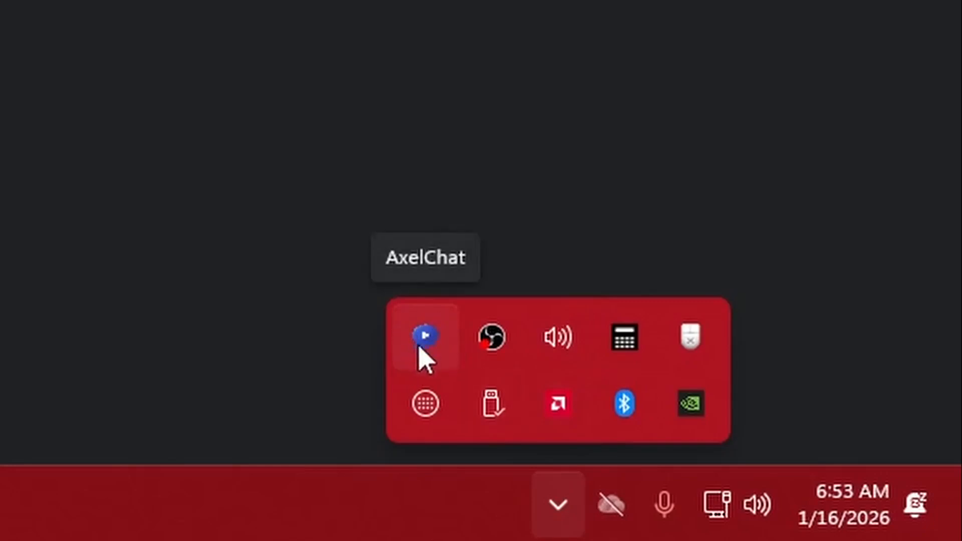
pyautogui.click(429, 350)
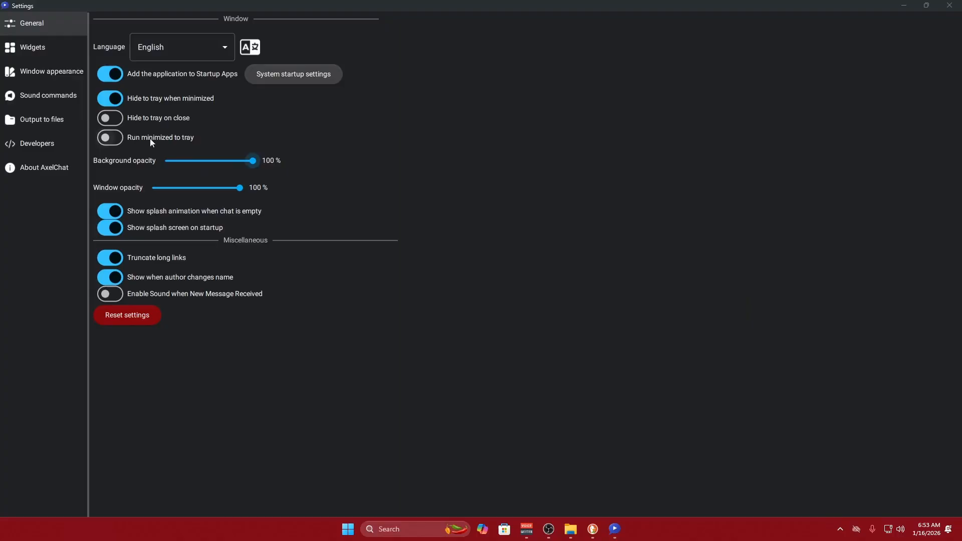
pyautogui.click(113, 116)
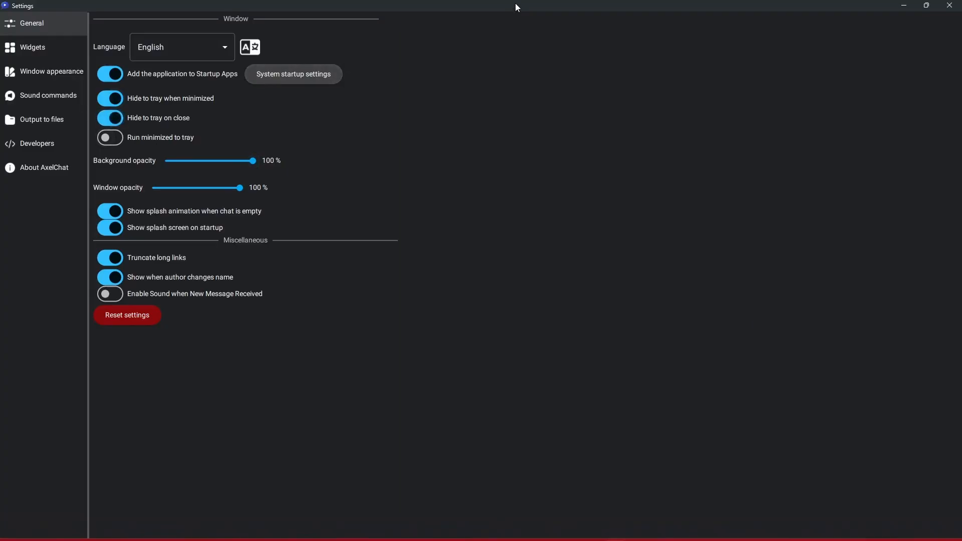
# Check the menu of AxelChat's hidden system tray icon for the Close option
pyautogui.moveTo(515, 3); pyautogui.dragTo(518, 30)
pyautogui.click(694, 29)
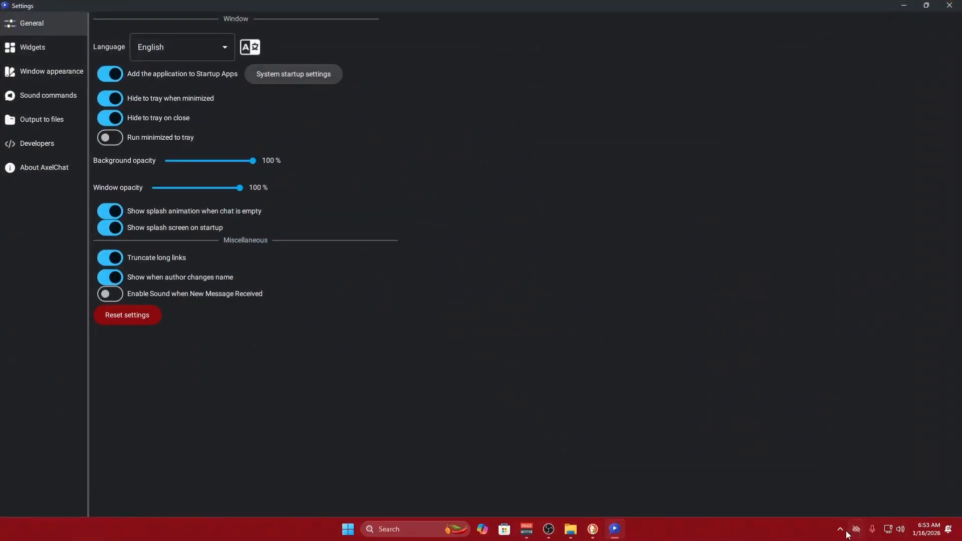
pyautogui.click(840, 529)
pyautogui.rightClick(800, 479)
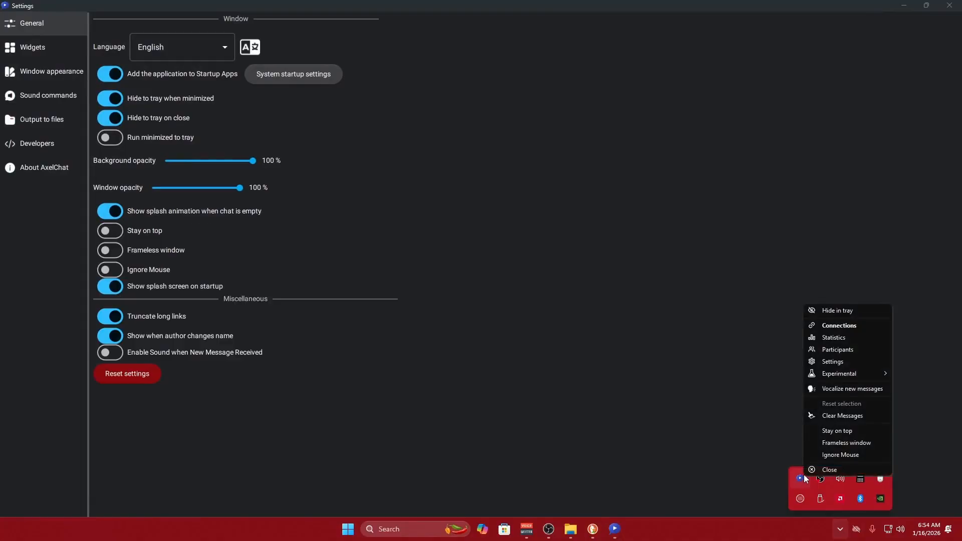
pyautogui.click(850, 470)
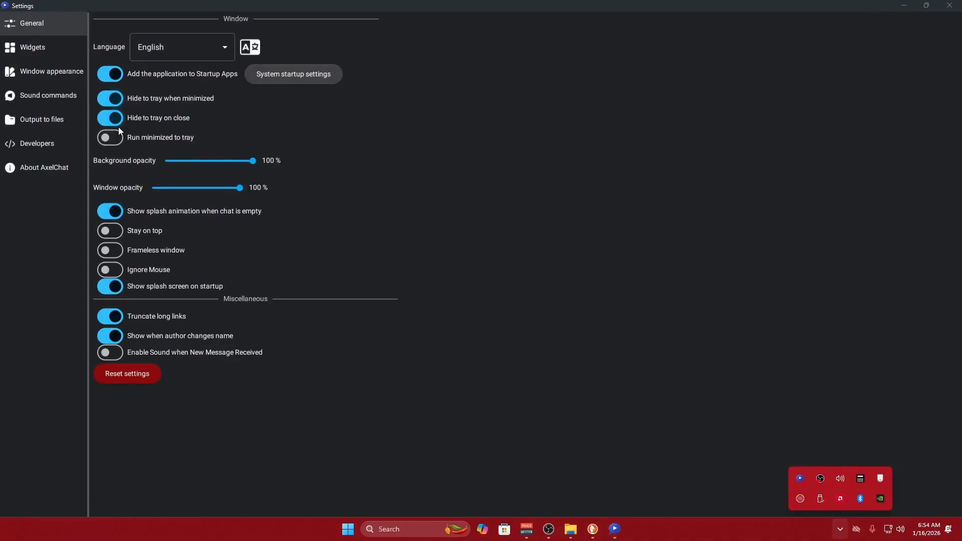
pyautogui.click(558, 261)
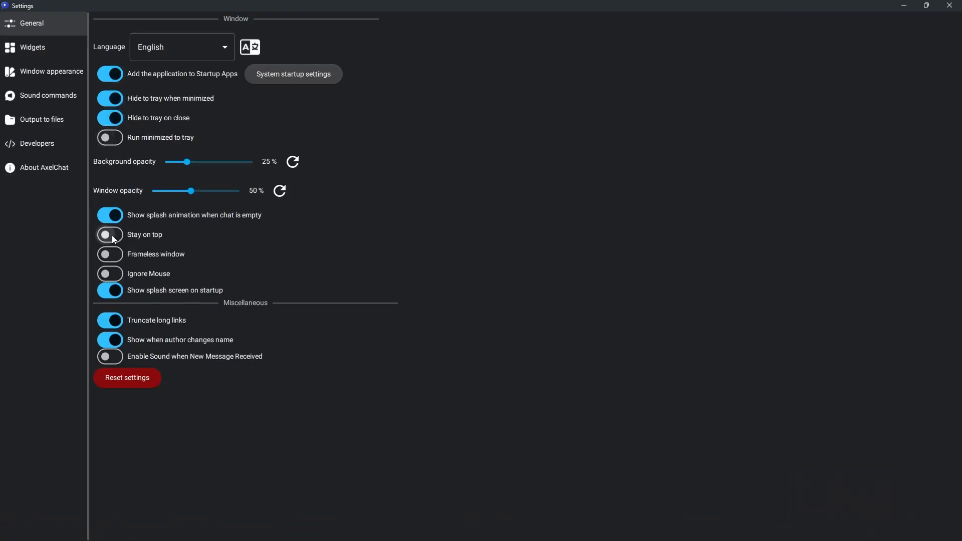
# Enable Stay on top, and shorten the floating chat window and place it in the upper-right corner of the screen
pyautogui.click(111, 235)
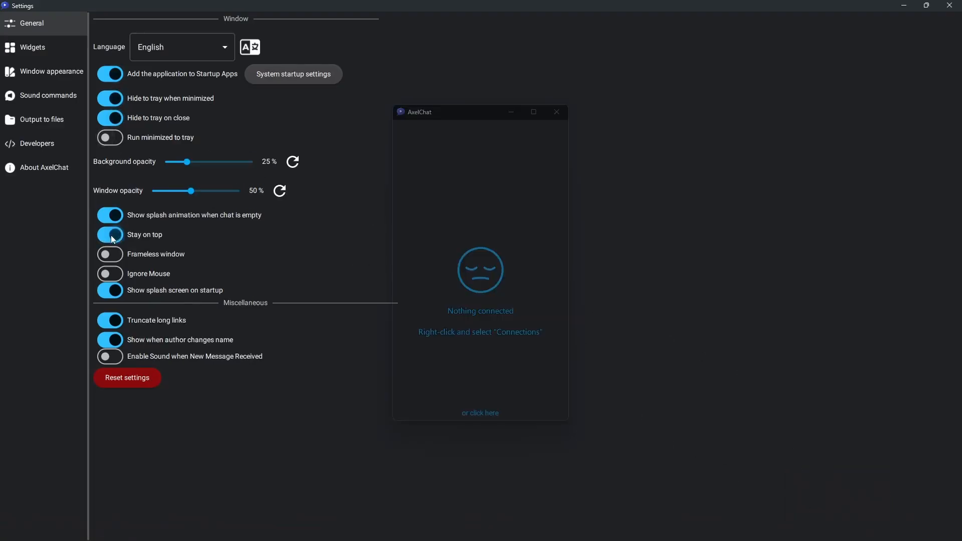
pyautogui.moveTo(466, 116); pyautogui.dragTo(70, 11)
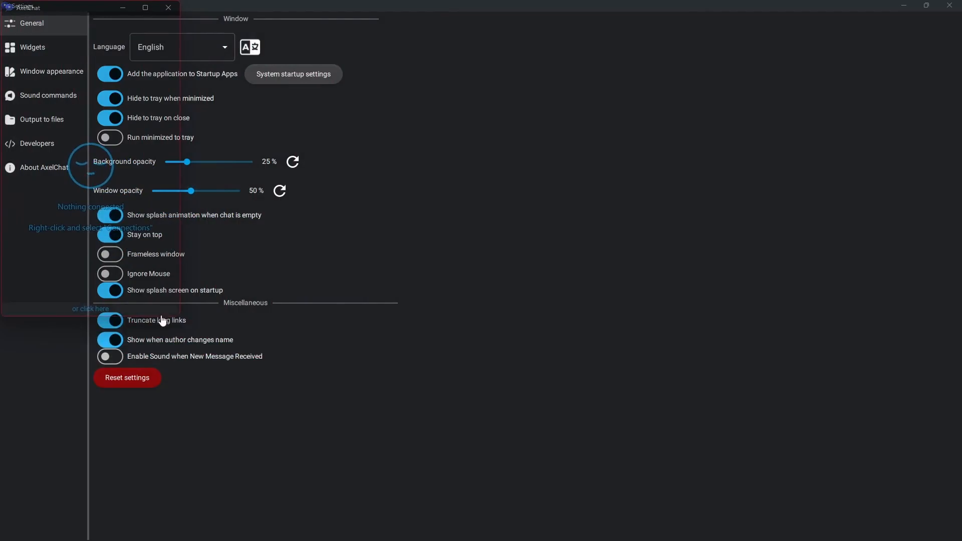
pyautogui.moveTo(161, 318); pyautogui.dragTo(148, 154)
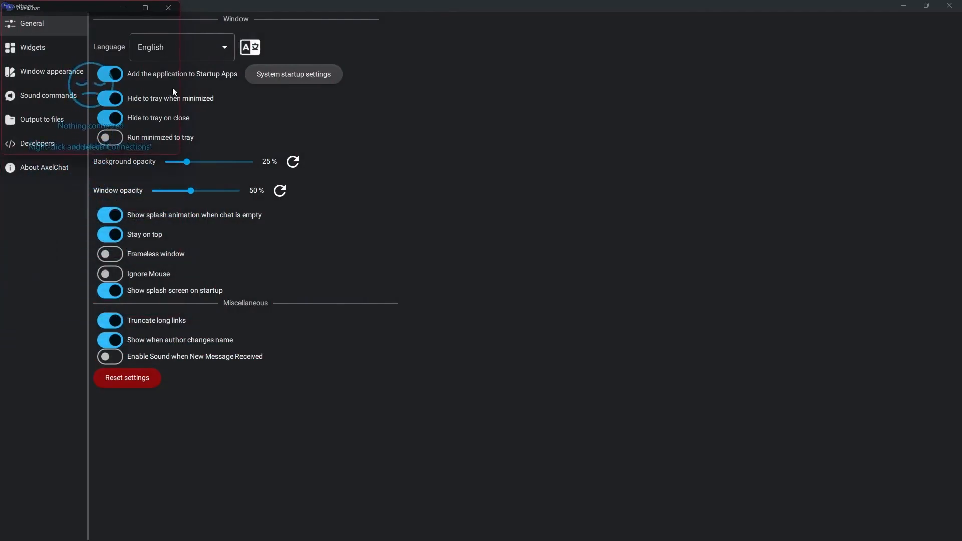
pyautogui.moveTo(61, 7); pyautogui.dragTo(837, 12)
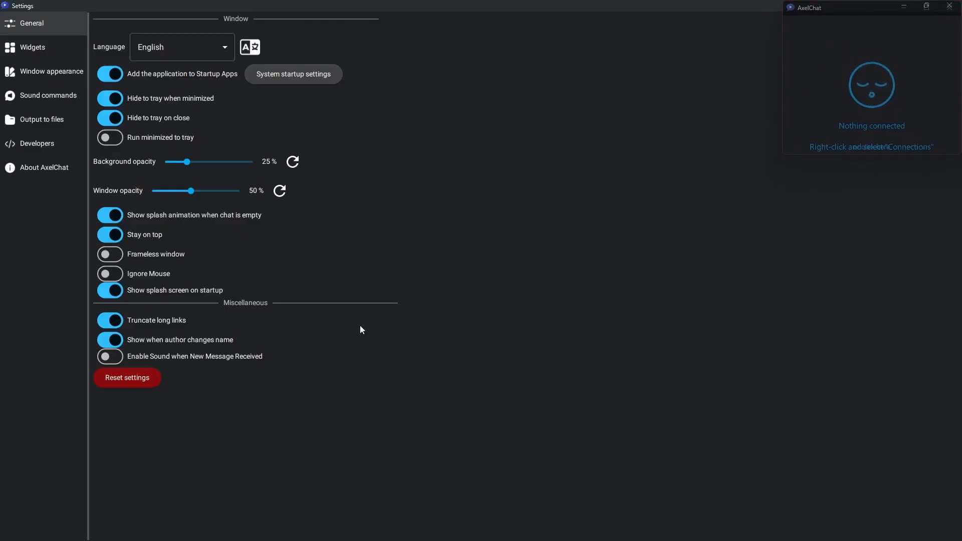
# Copy the link of the Messages widget from AxelChat's widget settings
pyautogui.click(33, 47)
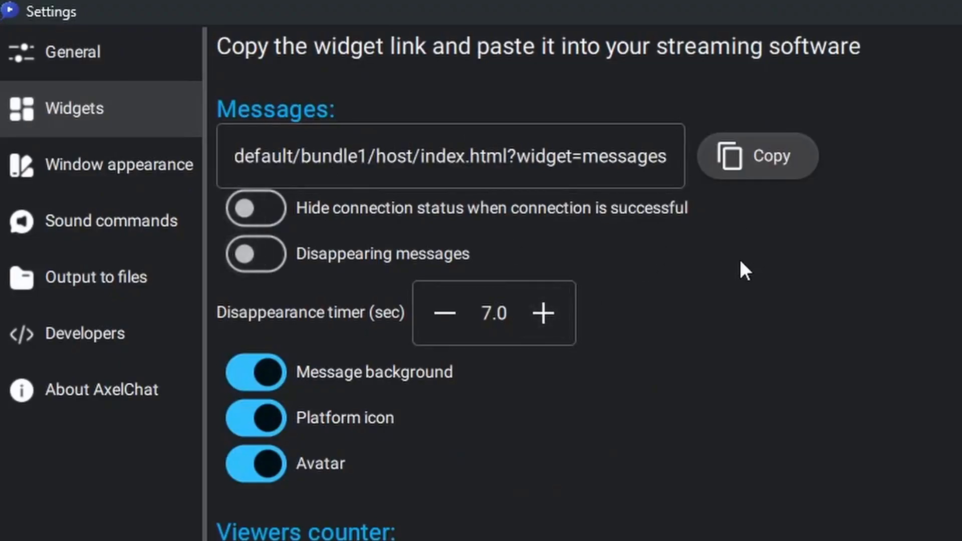
pyautogui.moveTo(236, 150); pyautogui.dragTo(763, 161)
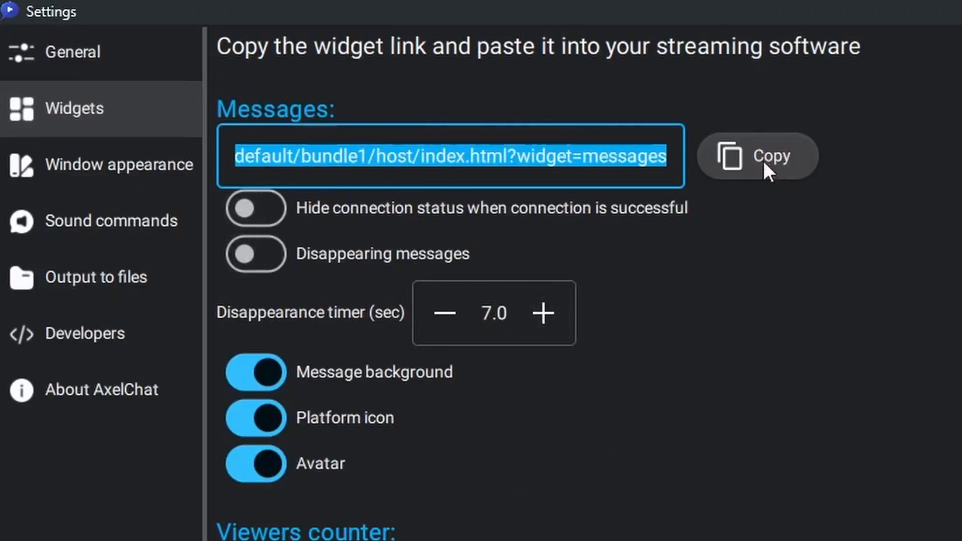
pyautogui.click(762, 161)
pyautogui.click(620, 154)
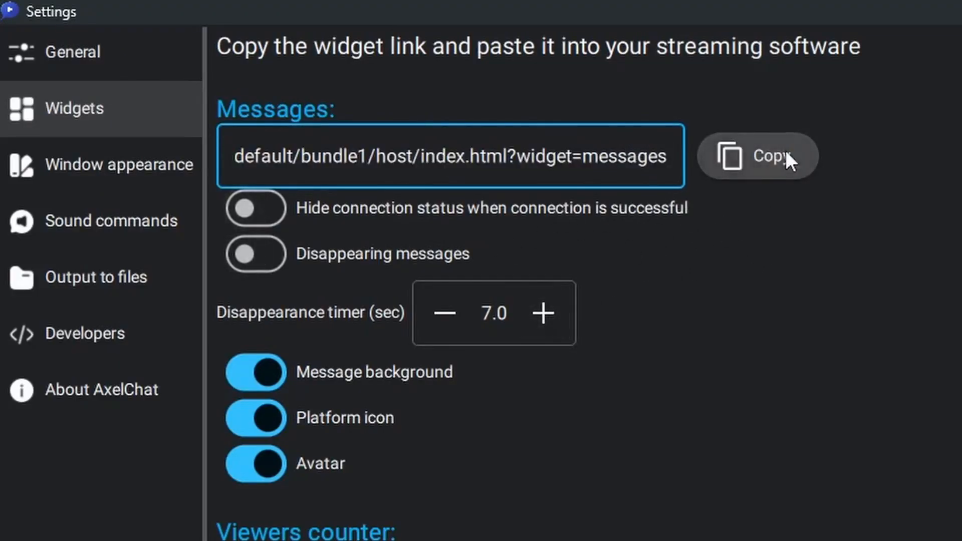
pyautogui.click(768, 151)
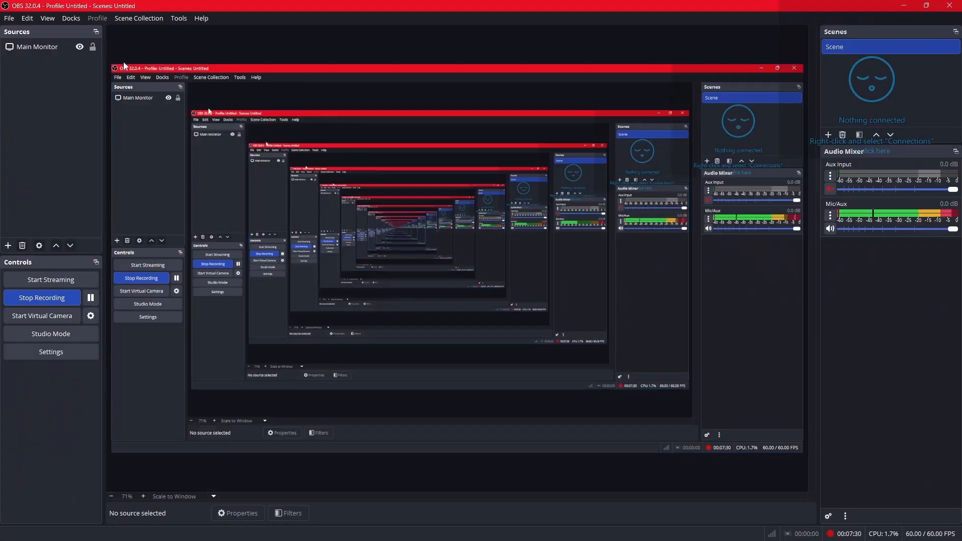
# Switch to OBS, add a Browser source named ChatBox and set its URL to the copied widget link
pyautogui.click(7, 246)
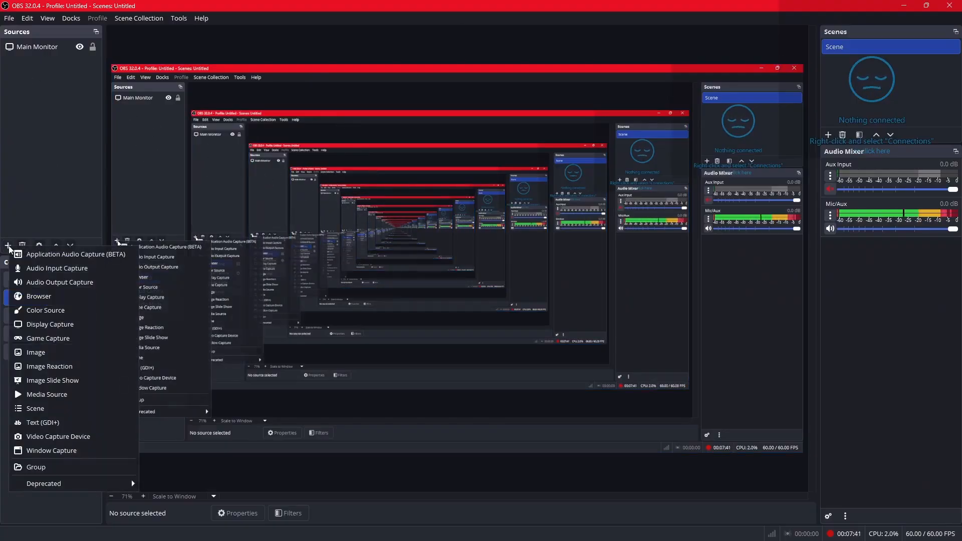
pyautogui.click(55, 297)
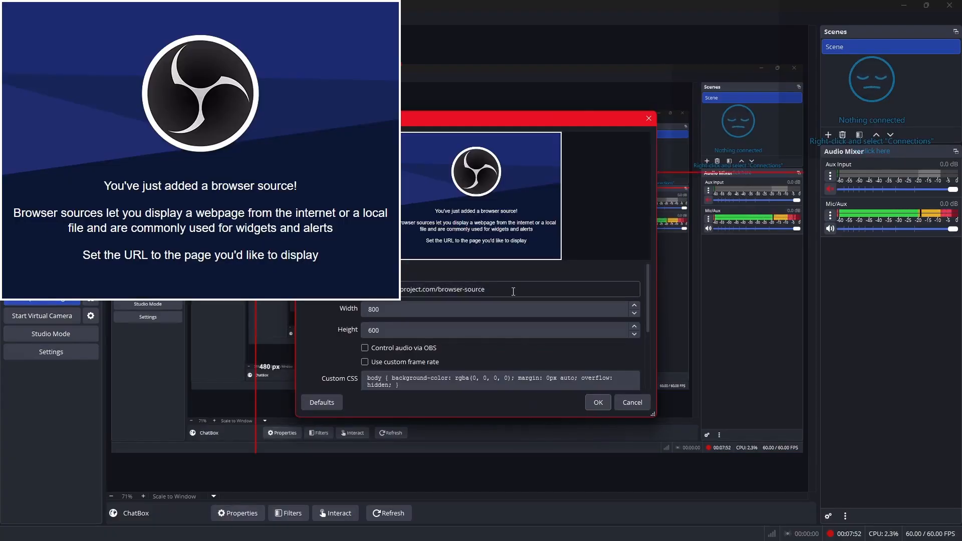
pyautogui.hotkey('ctrl', 'a')
pyautogui.hotkey('ctrl', 'v')
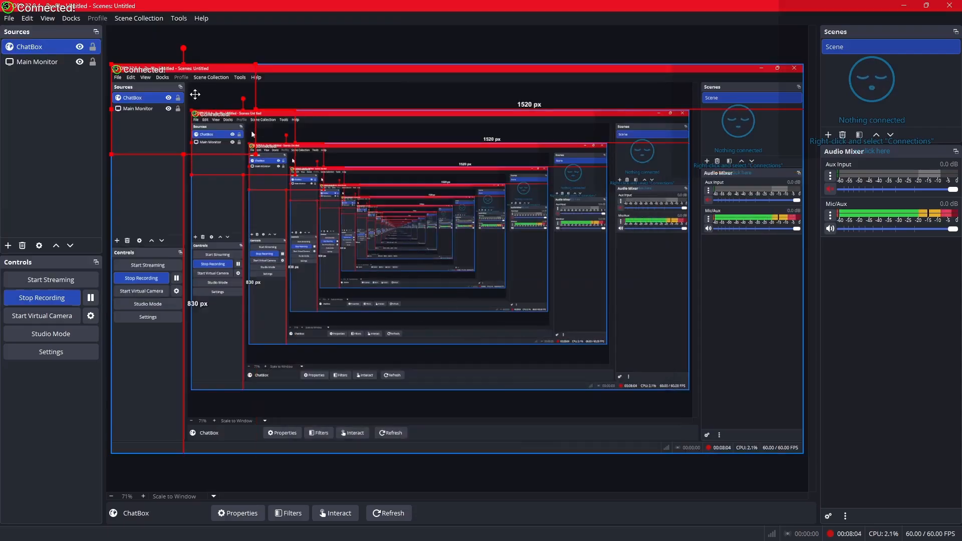
# Open the properties of the ChatBox source
pyautogui.rightClick(188, 114)
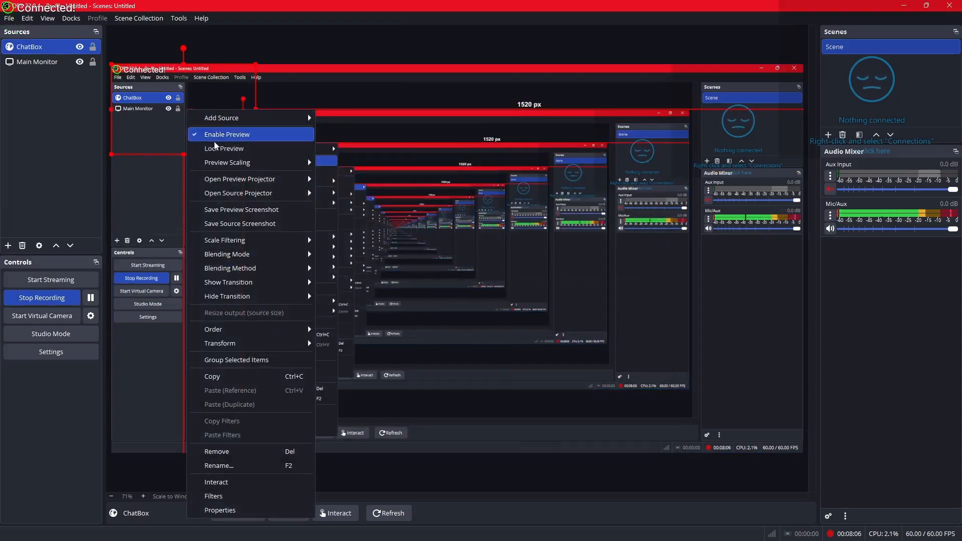
pyautogui.rightClick(49, 50)
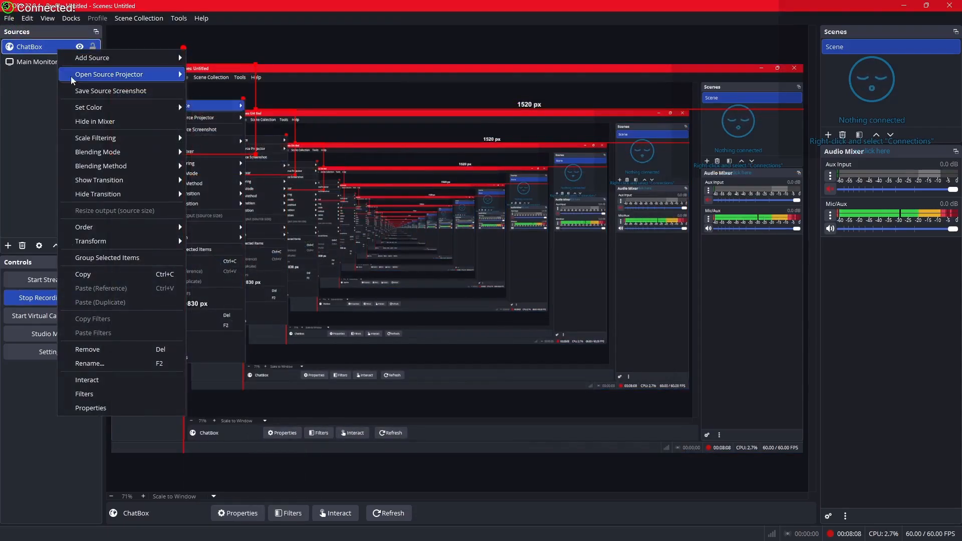
pyautogui.click(114, 410)
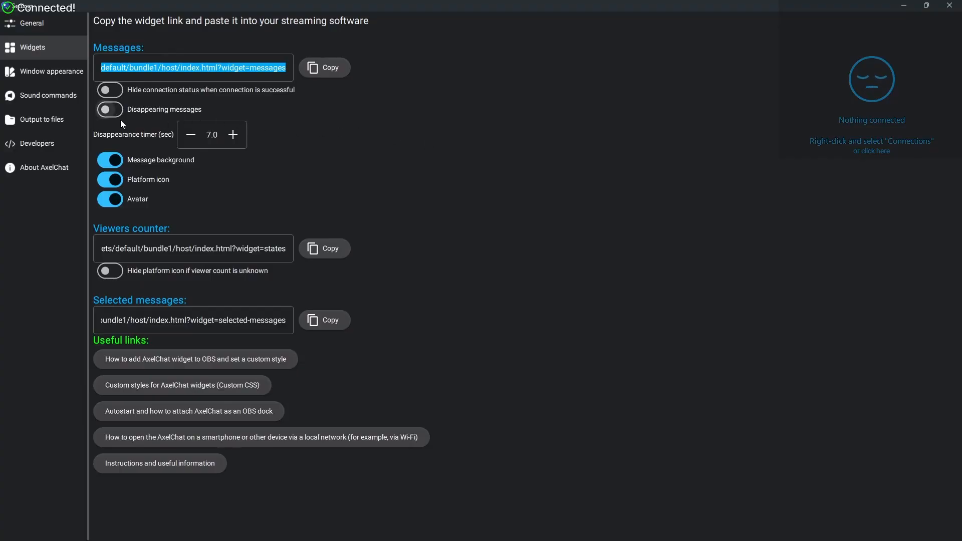
# Enable Disappearing messages for AxelChat's Messages widget, and bring up OBS as a smaller window with the ChatBox source selected
pyautogui.click(114, 110)
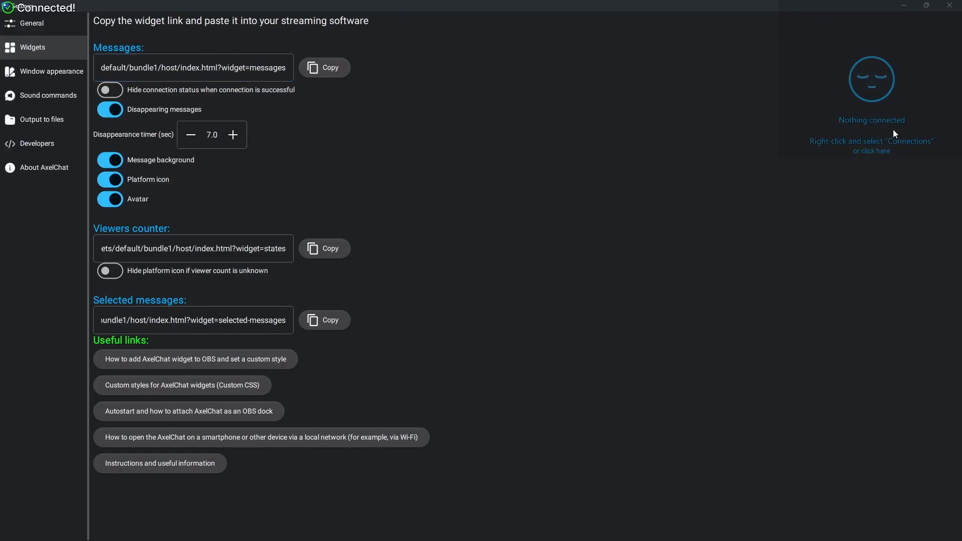
pyautogui.moveTo(961, 30); pyautogui.dragTo(526, 59)
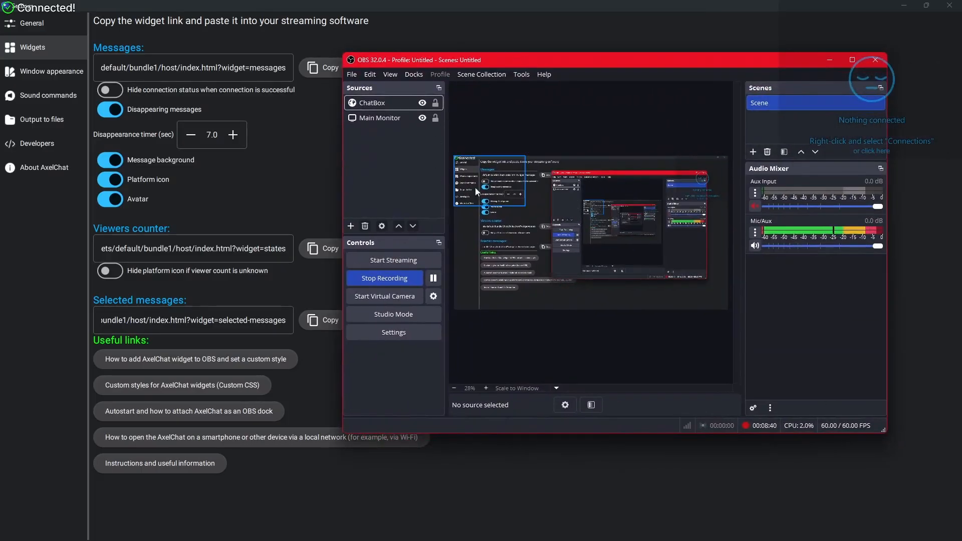
pyautogui.click(482, 179)
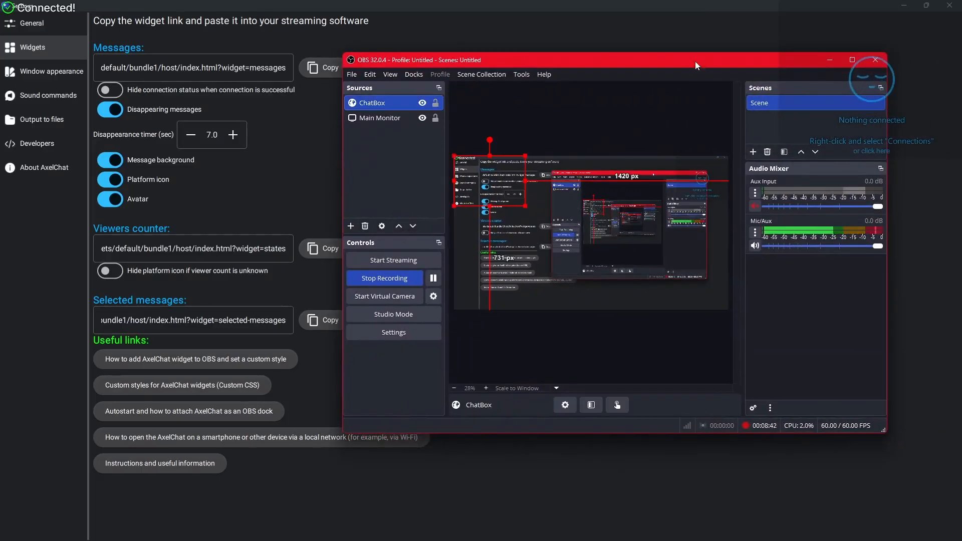
pyautogui.moveTo(679, 62); pyautogui.dragTo(680, 82)
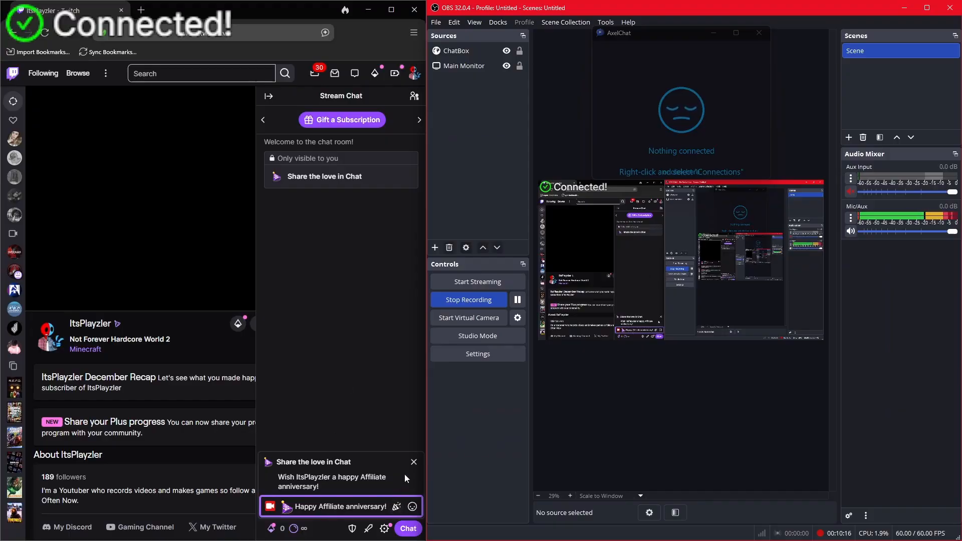
# Send the test message "Hello" in the Twitch stream chat
pyautogui.click(362, 505)
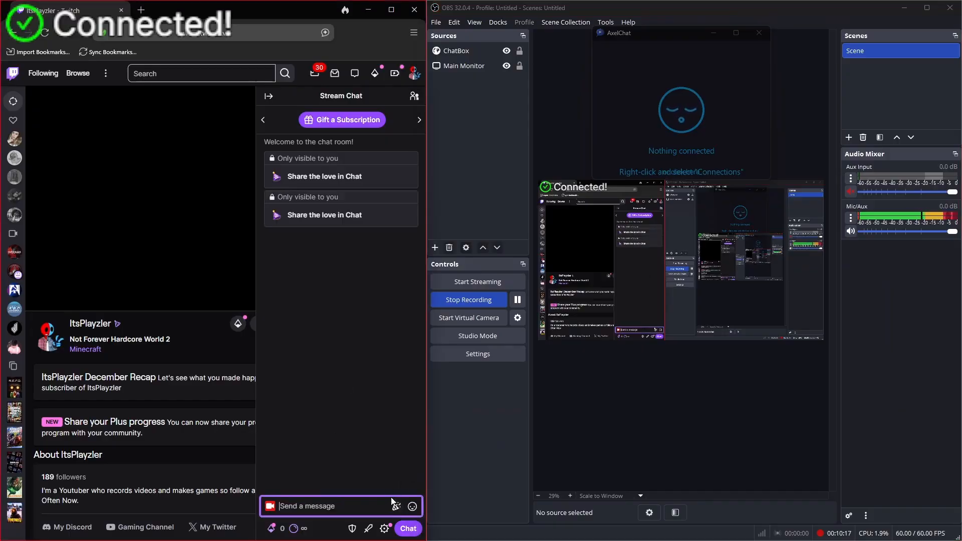
pyautogui.write('Hello')
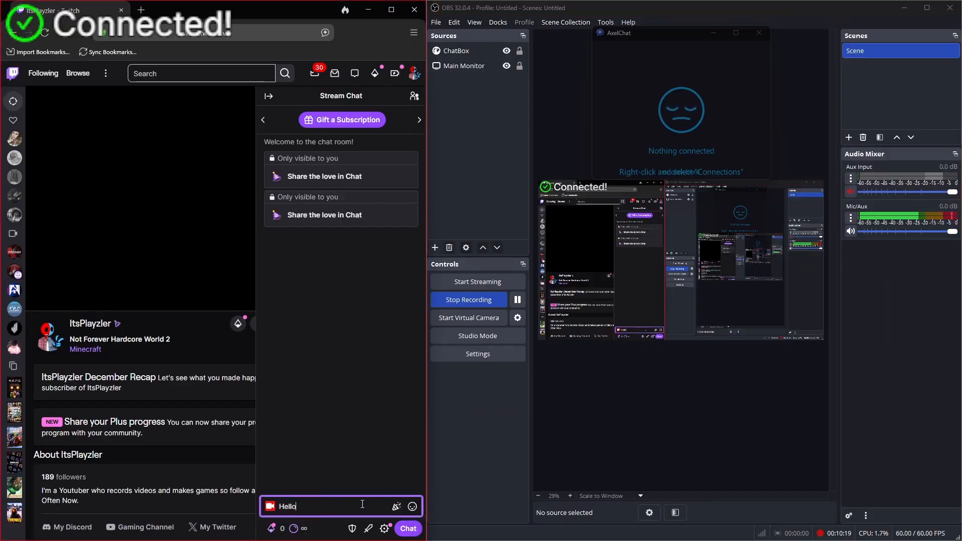
pyautogui.press('Return')
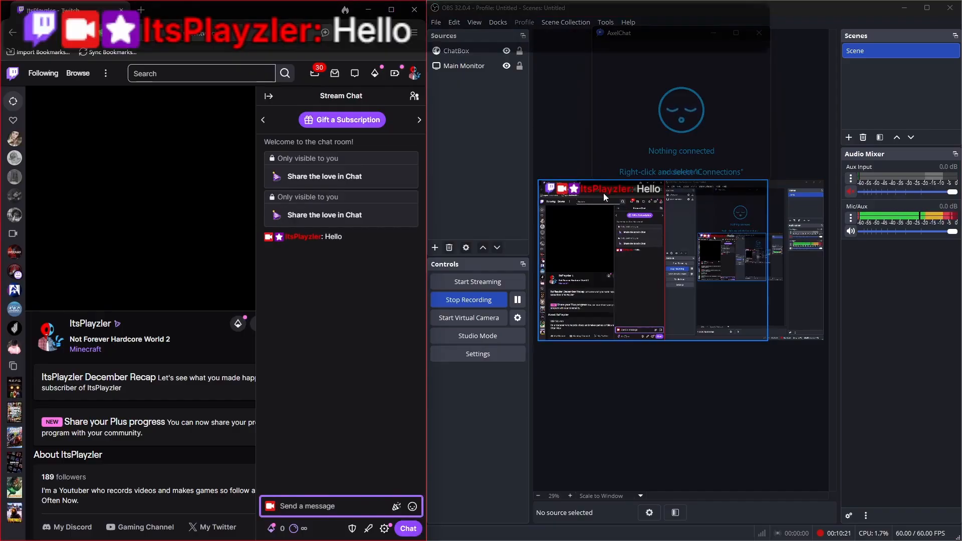
# Open the Connections window from the floating AxelChat window
pyautogui.click(678, 106)
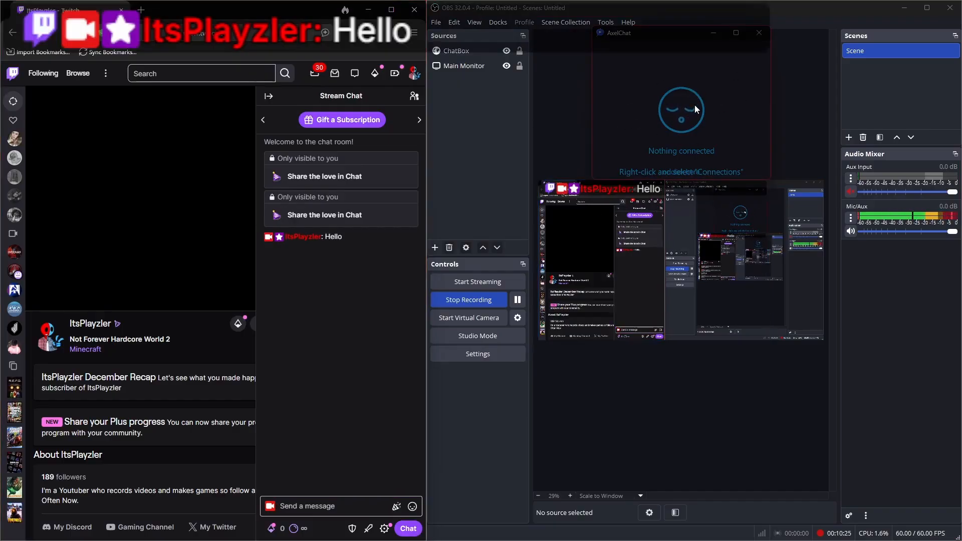
pyautogui.rightClick(723, 106)
pyautogui.click(685, 87)
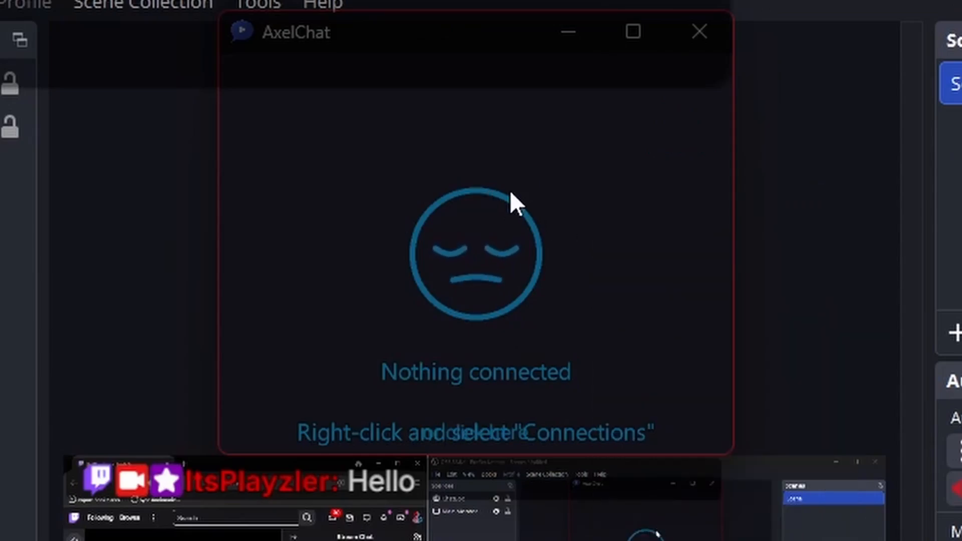
pyautogui.rightClick(510, 190)
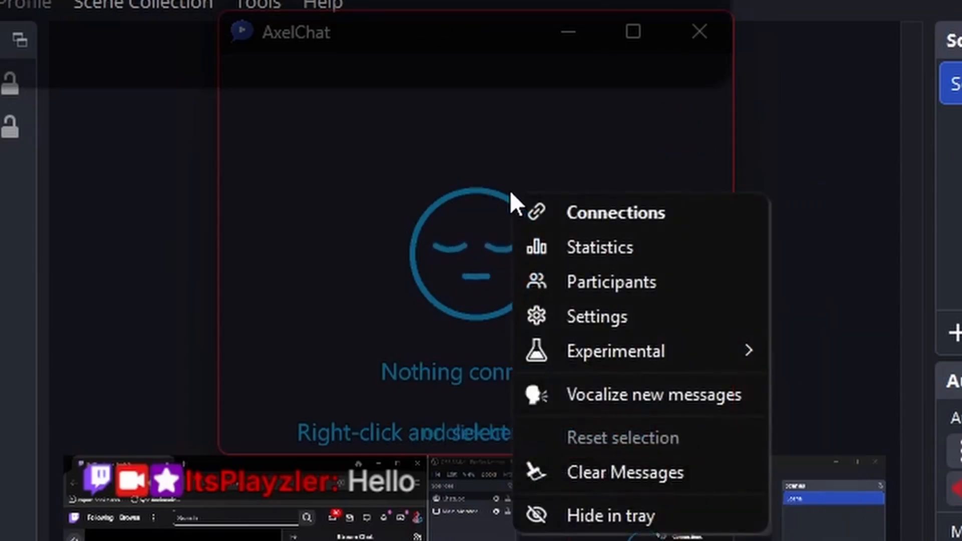
pyautogui.click(686, 219)
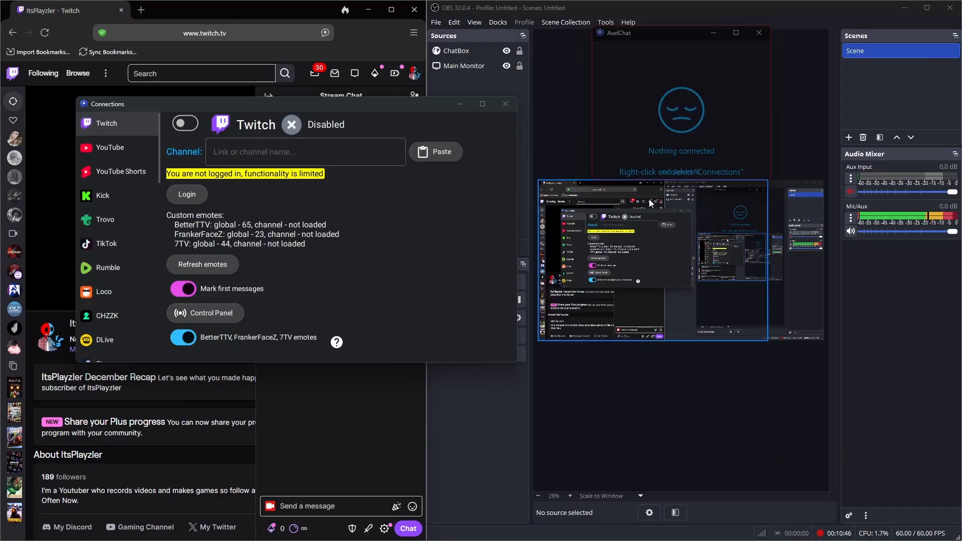
# Enlarge the Connections window vertically and look through its list of supported platforms
pyautogui.moveTo(365, 105); pyautogui.dragTo(353, 81)
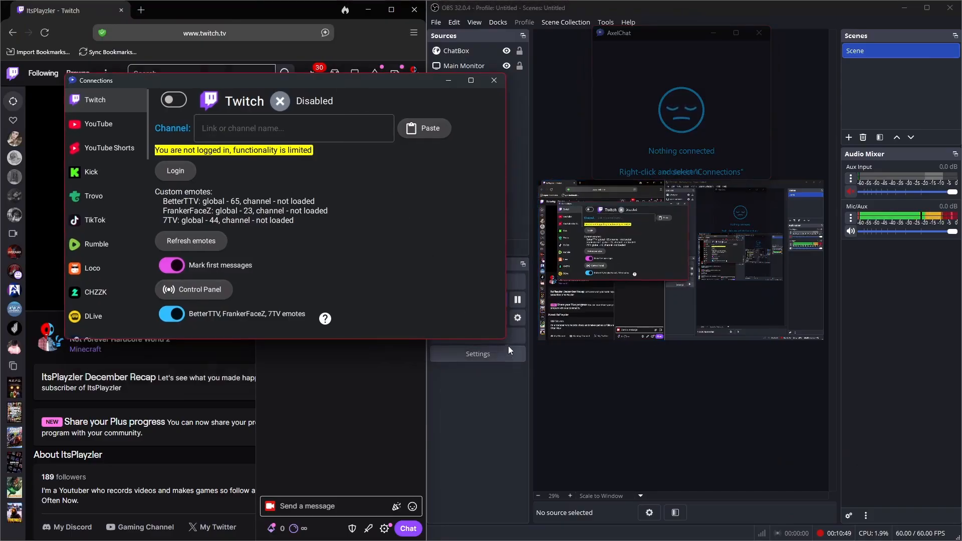
pyautogui.moveTo(504, 340); pyautogui.dragTo(505, 505)
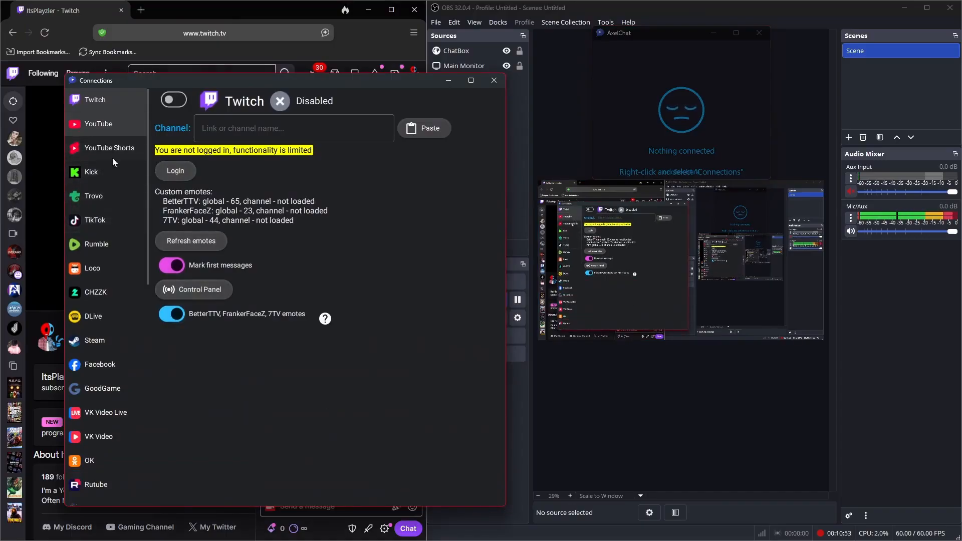
pyautogui.scroll(-1, 140, 253)
pyautogui.scroll(-12, 140, 254)
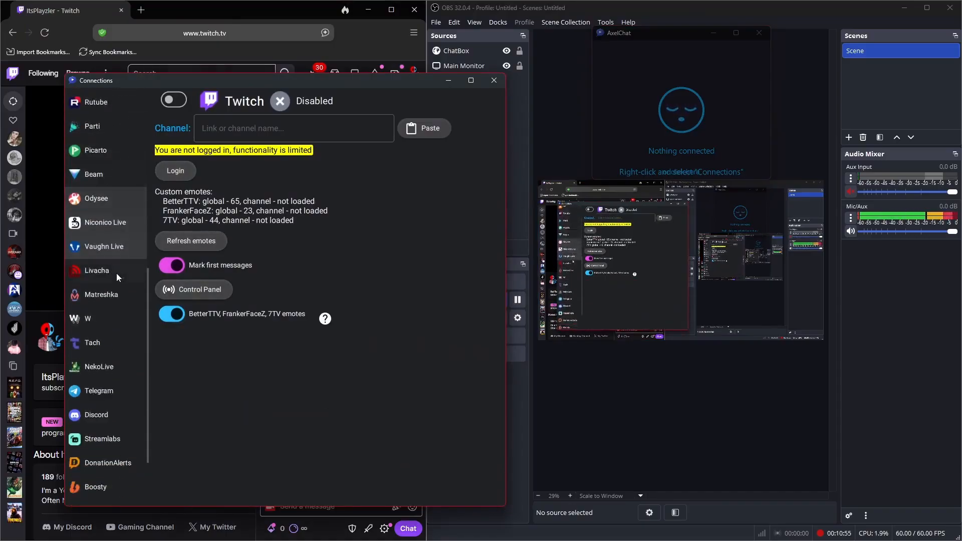
pyautogui.scroll(13, 123, 364)
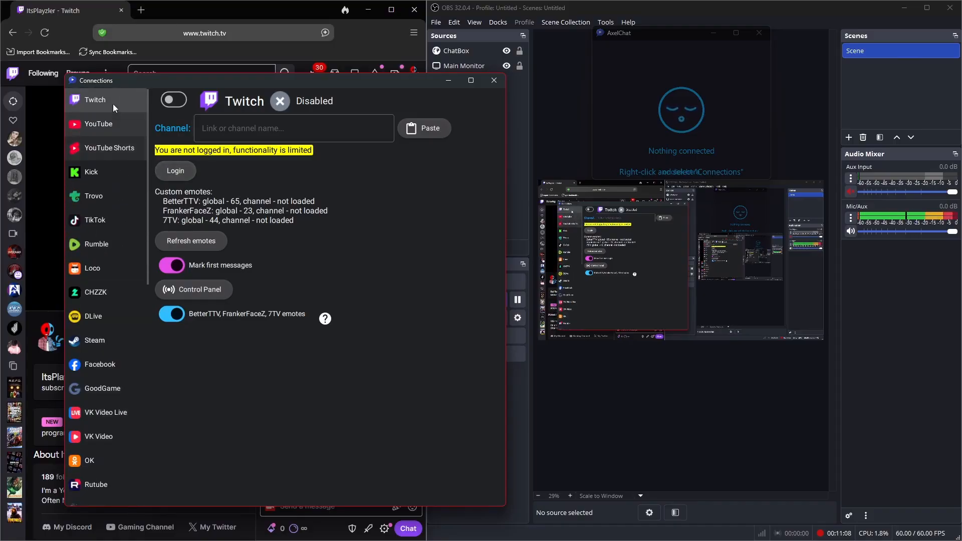
# Enable the Twitch connection and paste the streamer's channel name as its channel
pyautogui.click(176, 100)
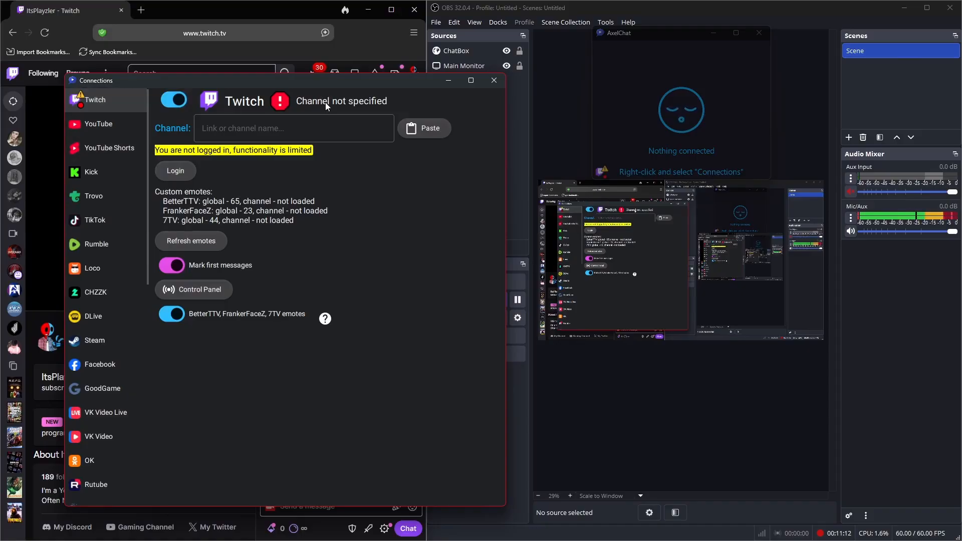
pyautogui.click(284, 133)
pyautogui.hotkey('ctrl', 'v')
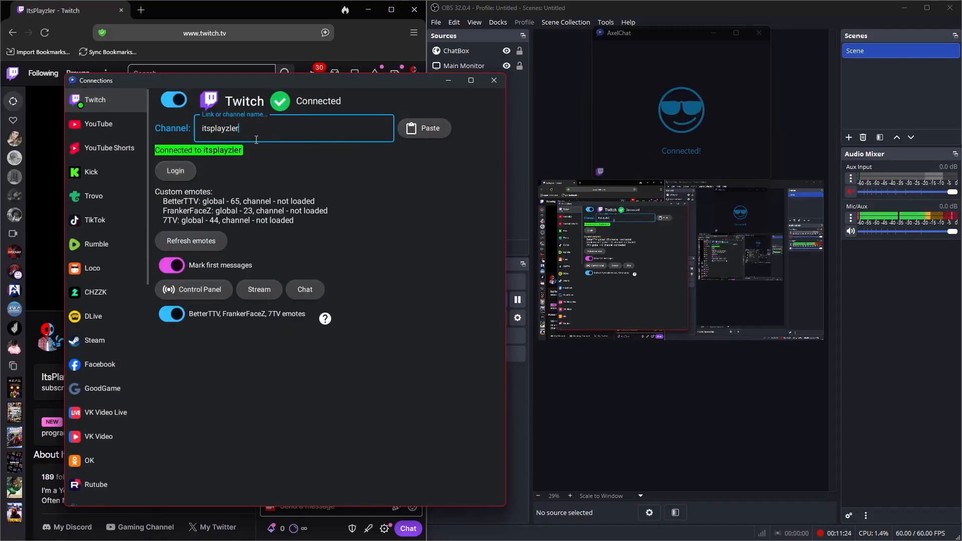
# Replace the Twitch connection's channel name with the full channel URL copied from the browser
pyautogui.moveTo(273, 83); pyautogui.dragTo(275, 84)
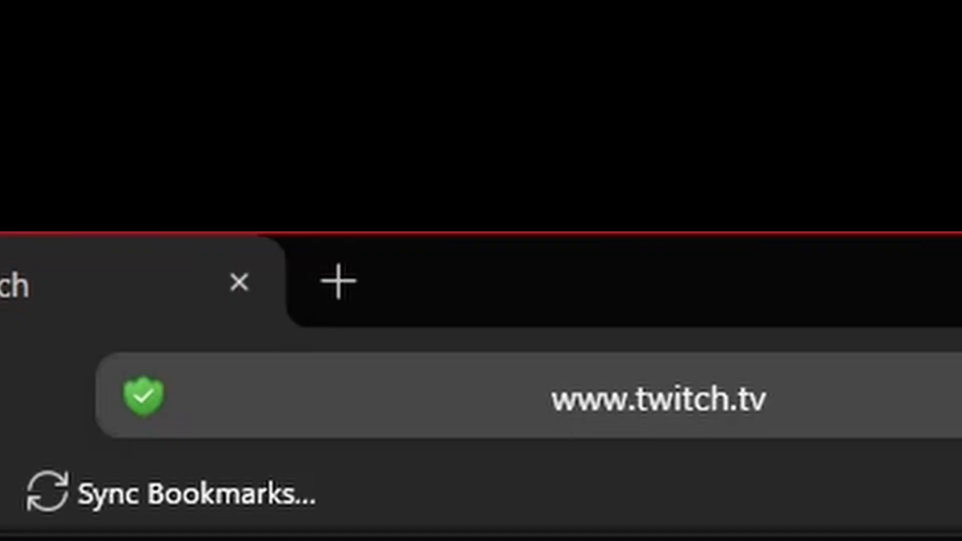
pyautogui.click(644, 412)
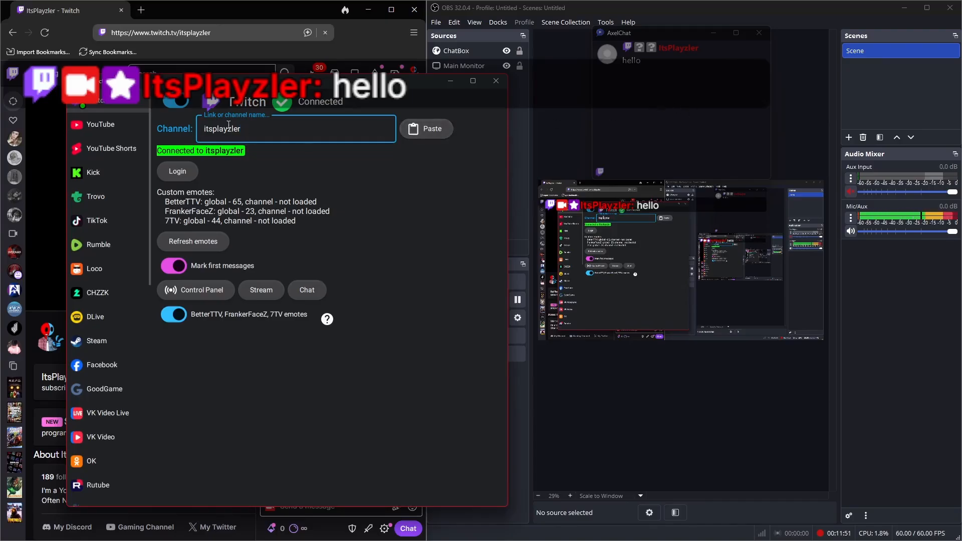
pyautogui.moveTo(235, 128); pyautogui.dragTo(189, 130)
pyautogui.click(431, 129)
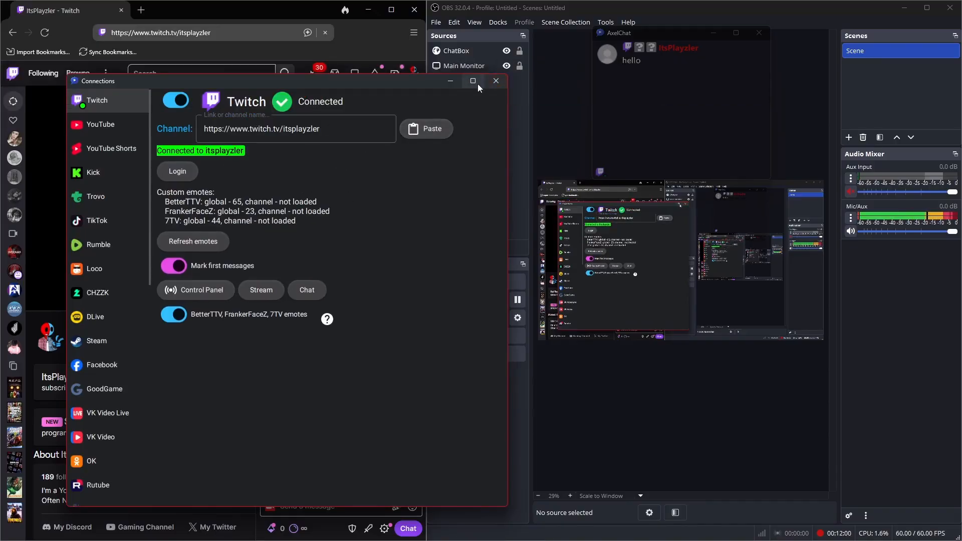
# Close the Connections window and clear all messages from the floating AxelChat window
pyautogui.click(490, 82)
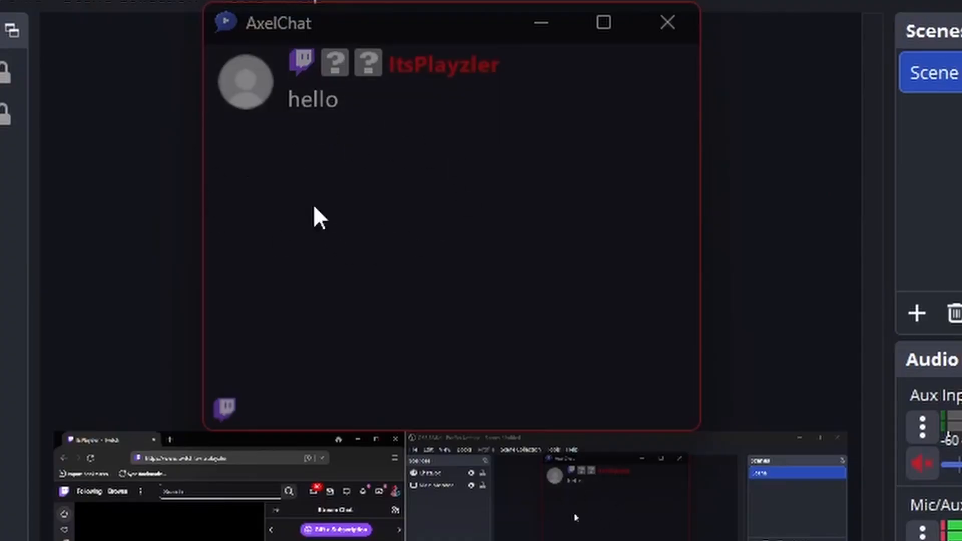
pyautogui.rightClick(414, 208)
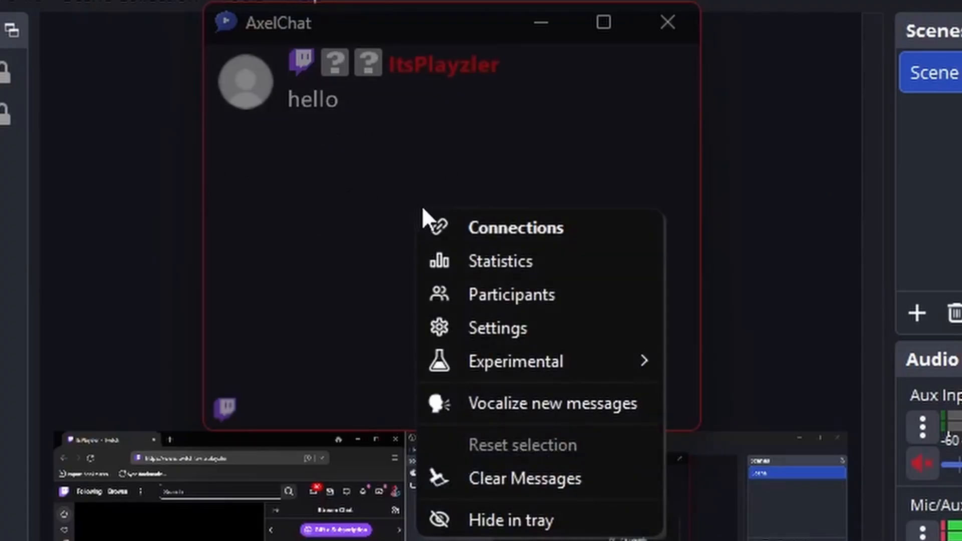
pyautogui.click(552, 481)
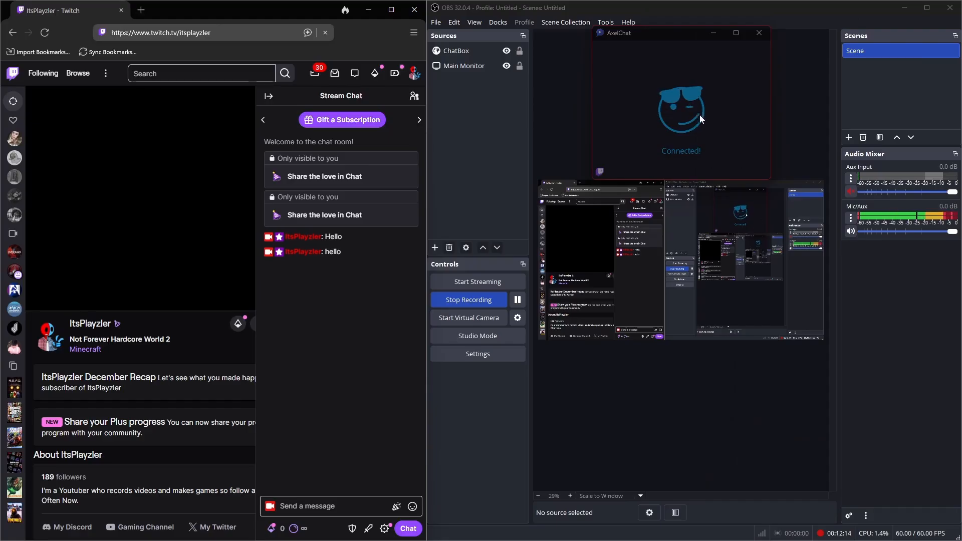
# Reopen the Connections window from the AxelChat window and enable the TikTok connection
pyautogui.rightClick(650, 110)
pyautogui.click(648, 109)
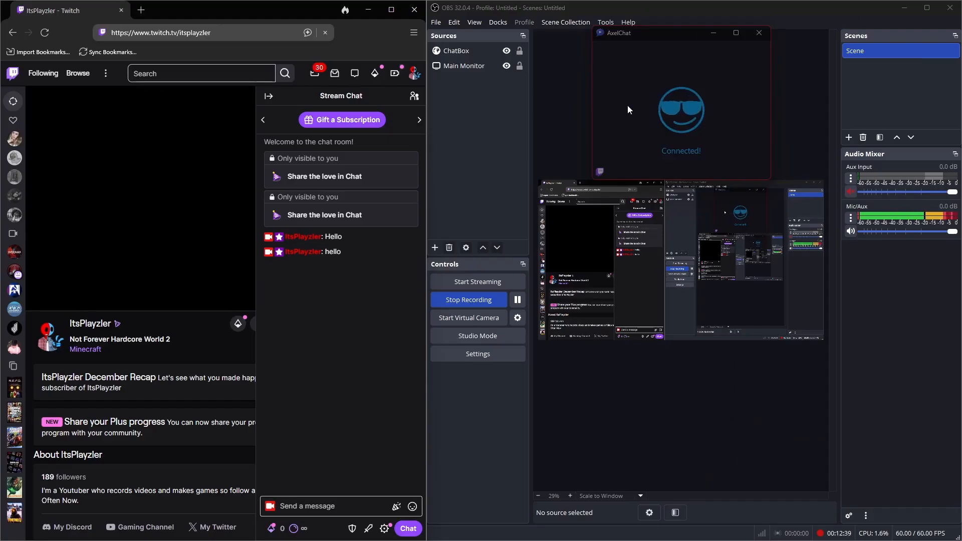
pyautogui.rightClick(639, 111)
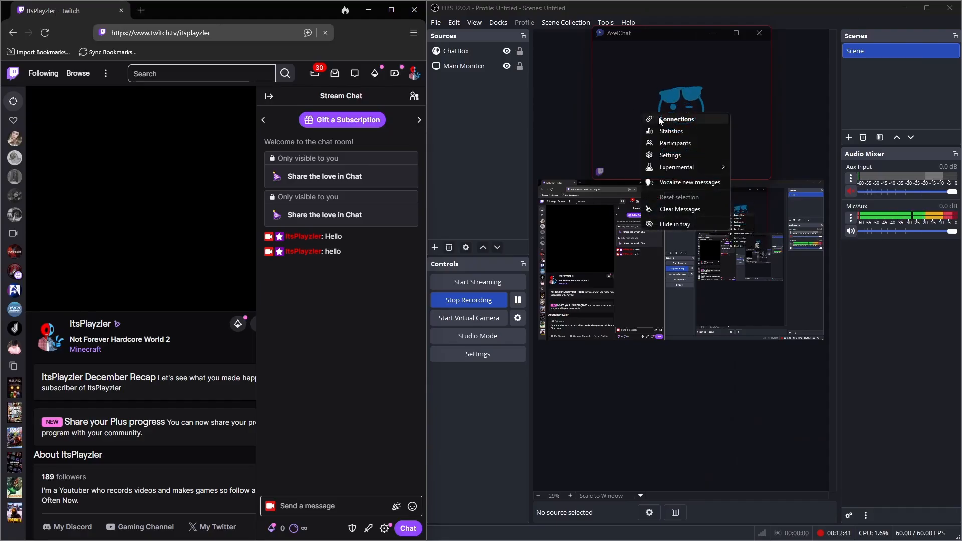
pyautogui.click(660, 118)
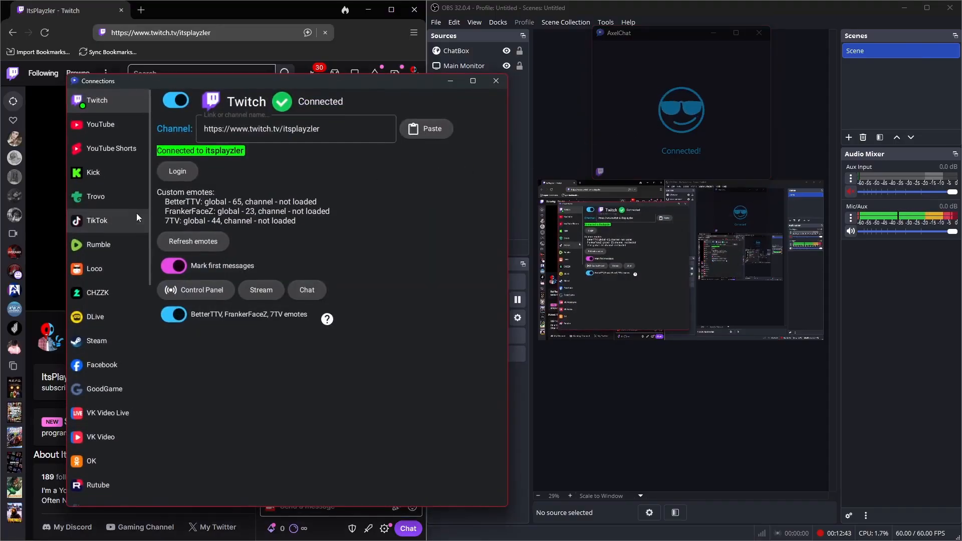
pyautogui.click(124, 220)
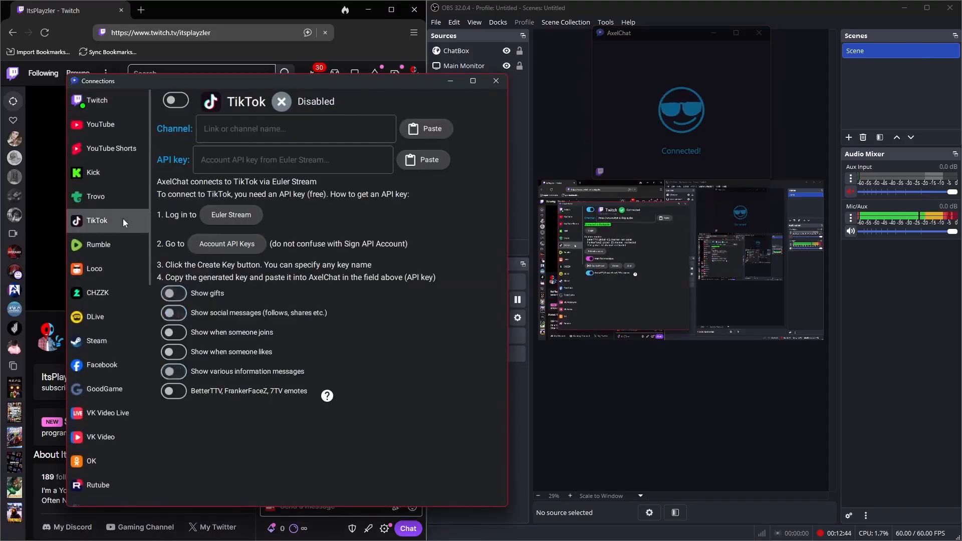
pyautogui.click(178, 102)
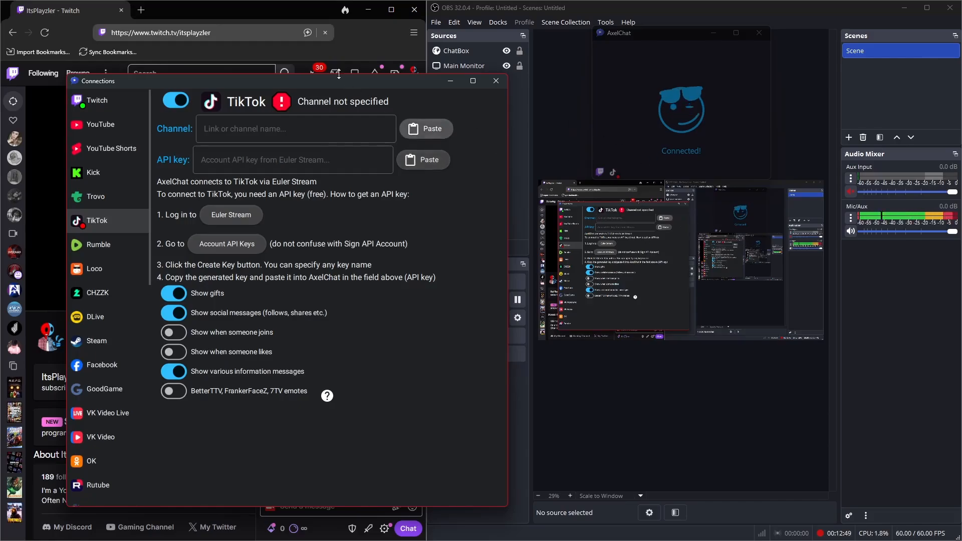
# Open the streamer's TikTok profile in the browser and paste its URL as the TikTok connection's channel
pyautogui.moveTo(346, 81); pyautogui.dragTo(728, 57)
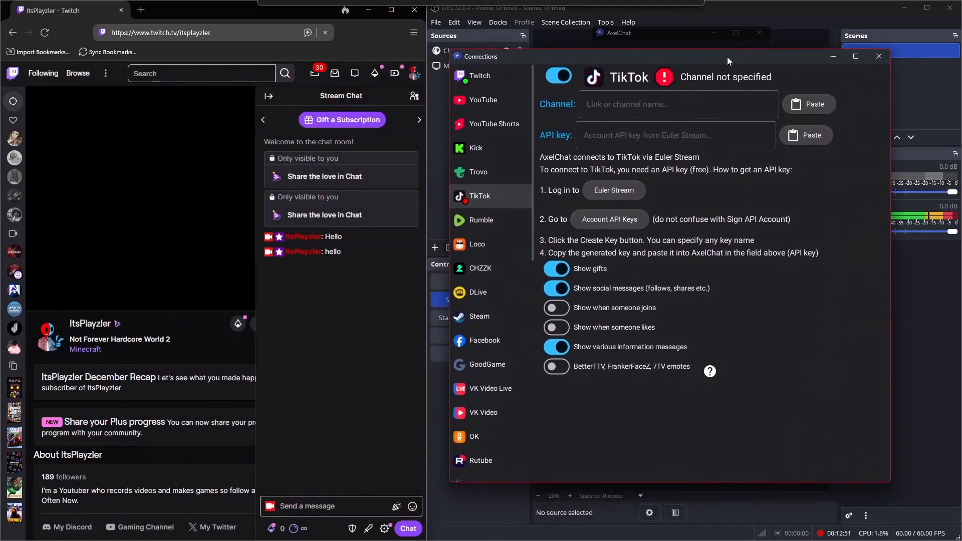
pyautogui.click(141, 10)
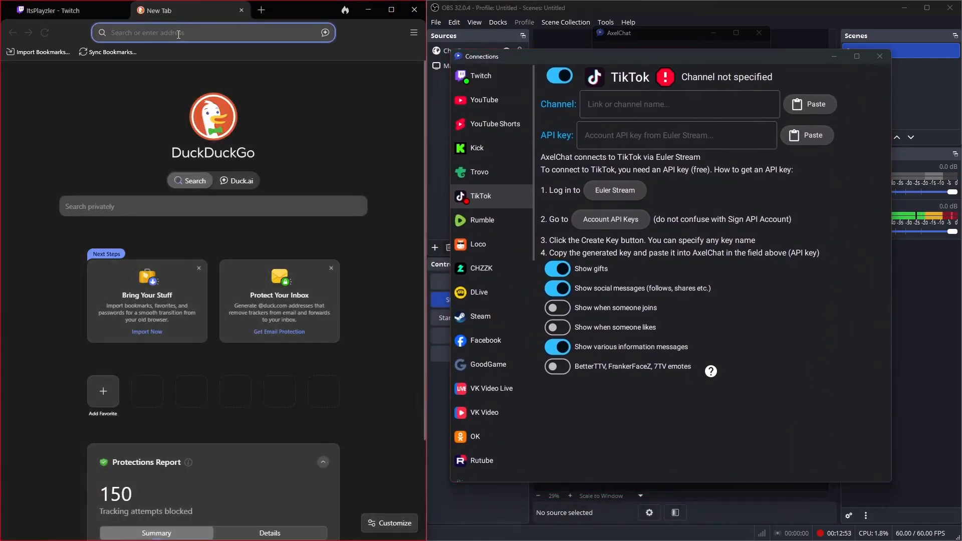
pyautogui.write('tiktok')
pyautogui.press('Return')
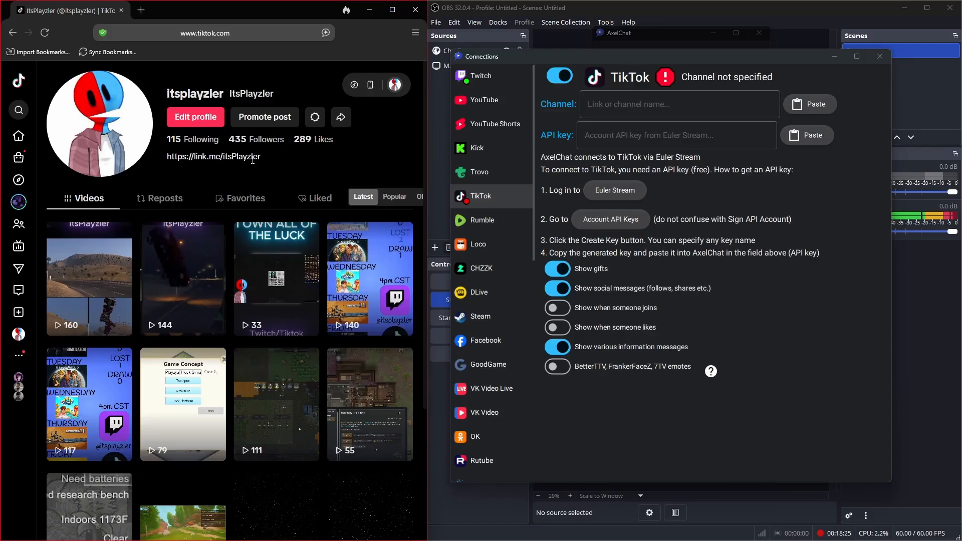
pyautogui.click(247, 31)
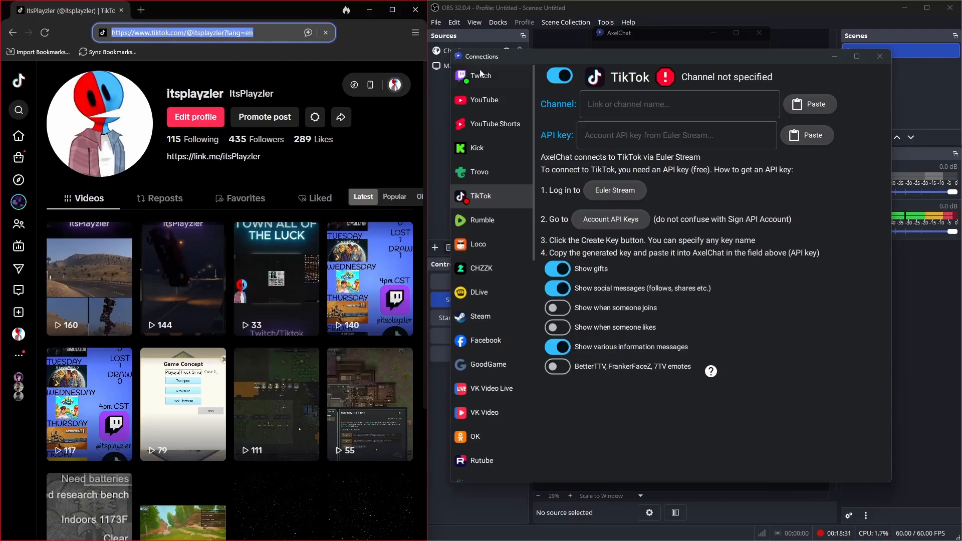
pyautogui.click(810, 104)
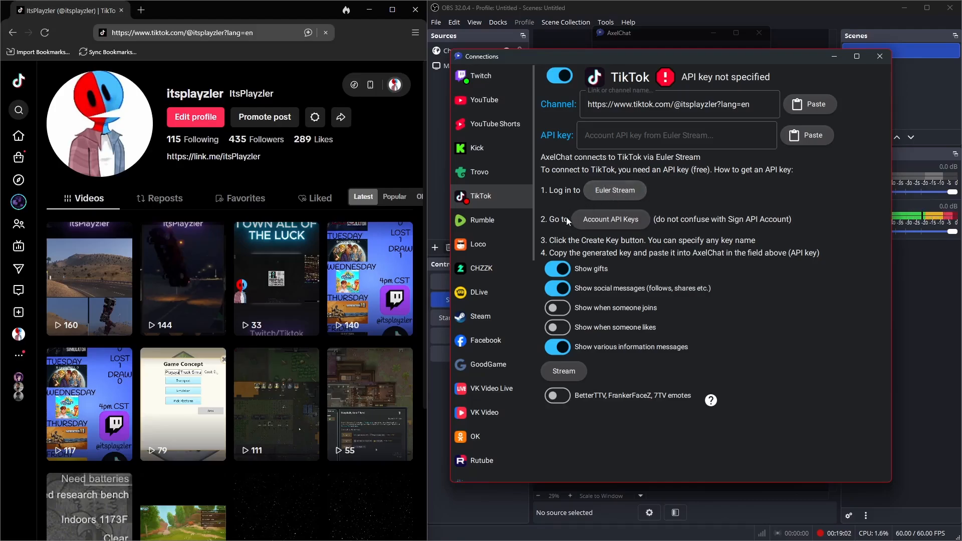
# Follow the Account API Keys link, sign in to Euler Stream with a Google account and open its API Keys page
pyautogui.click(612, 219)
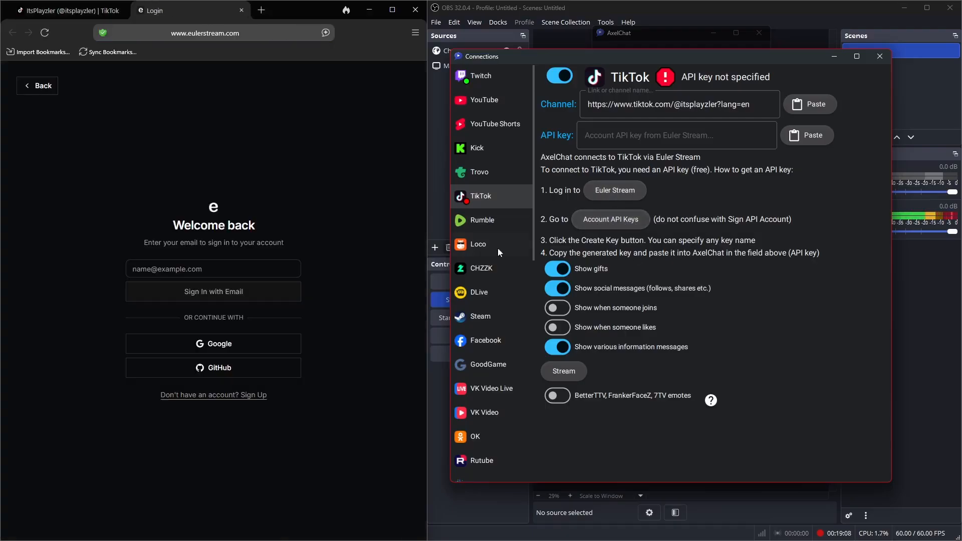
pyautogui.click(264, 342)
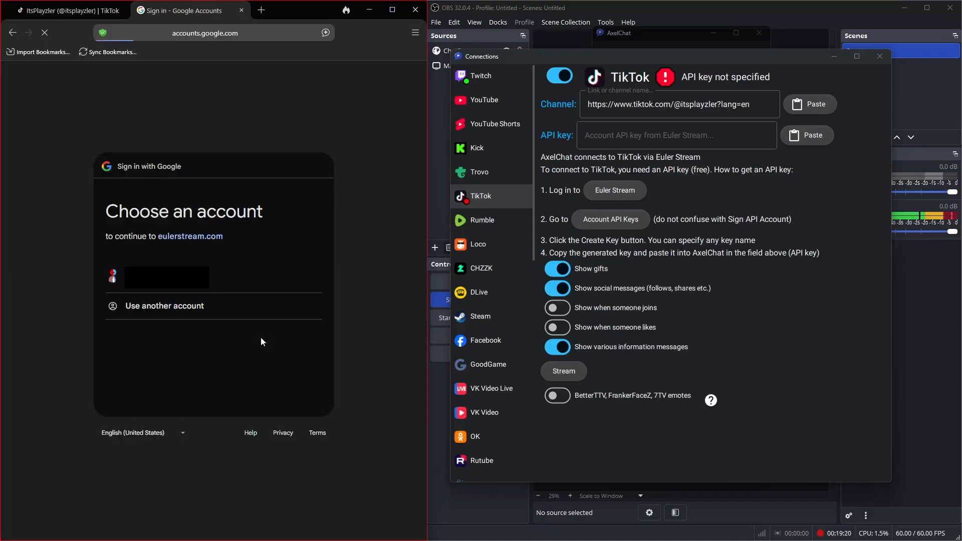
pyautogui.click(231, 305)
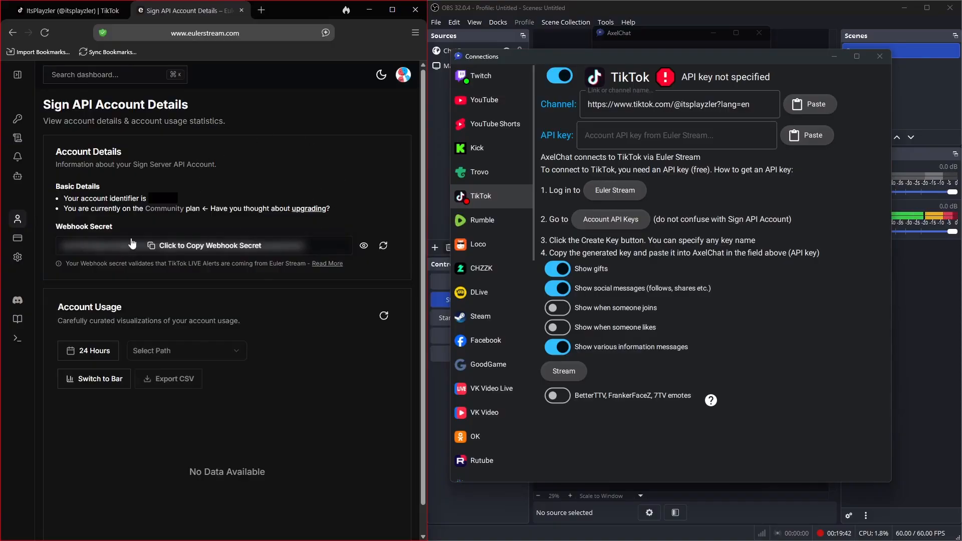
pyautogui.click(18, 74)
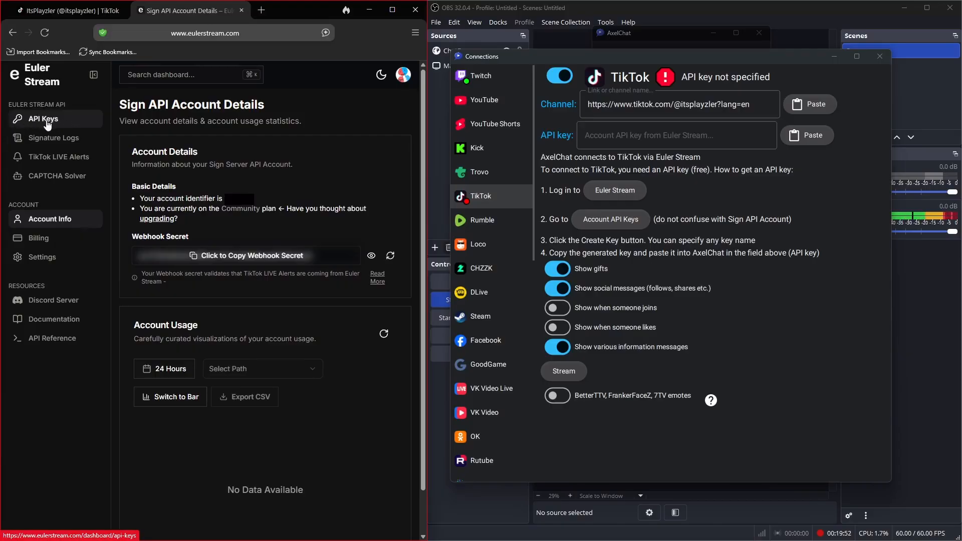
pyautogui.click(64, 121)
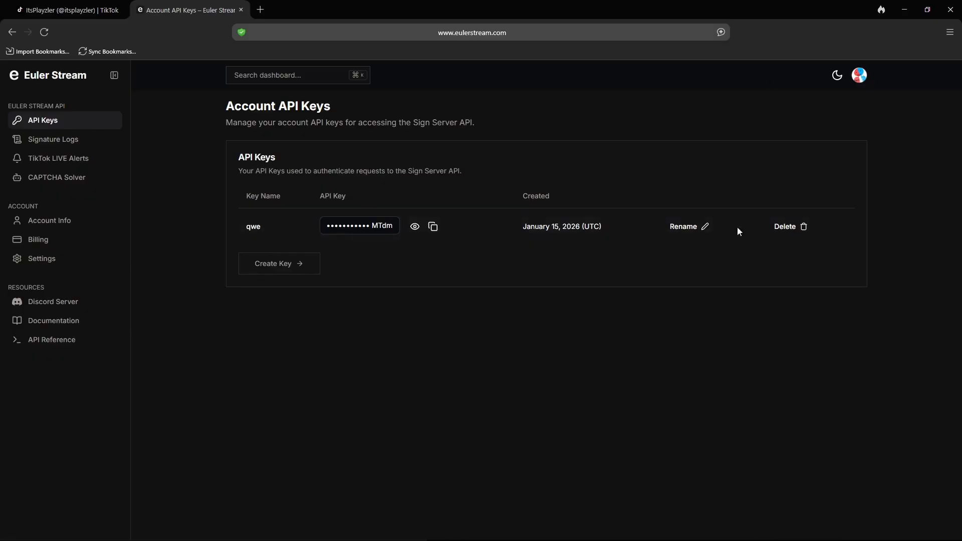
# Bring up AxelChat over the browser, review the TikTok connection's API key instructions, and close its windows
pyautogui.moveTo(728, 535)
pyautogui.click(841, 532)
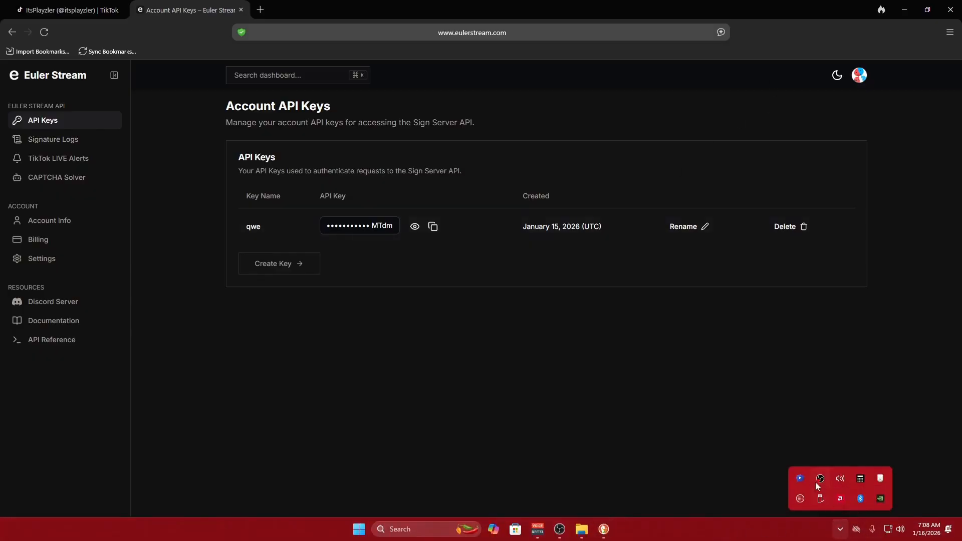
pyautogui.click(817, 481)
pyautogui.rightClick(685, 116)
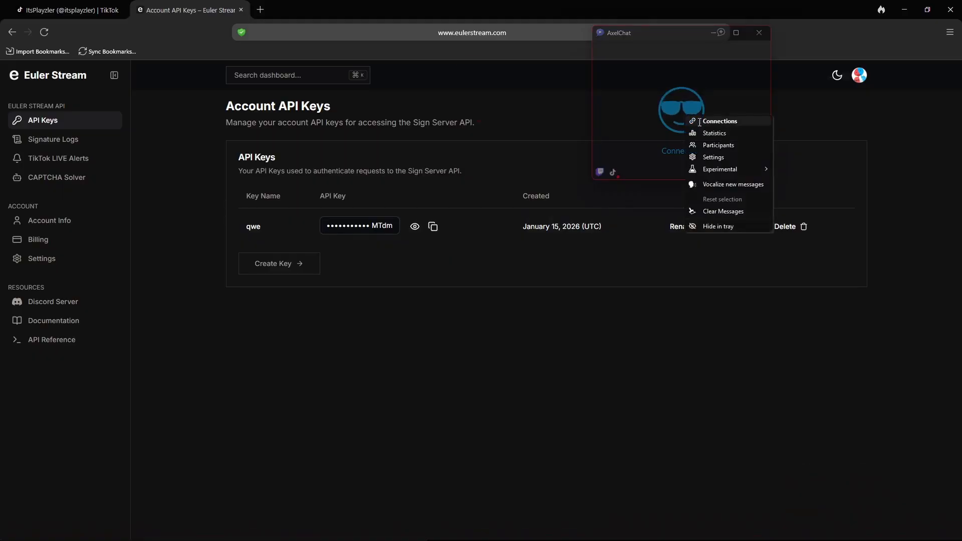
pyautogui.click(712, 121)
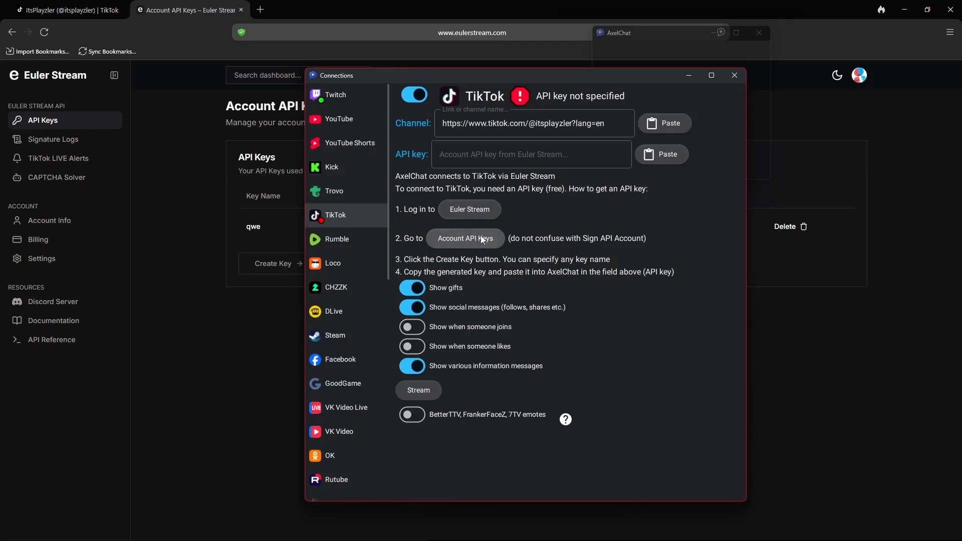
pyautogui.click(734, 76)
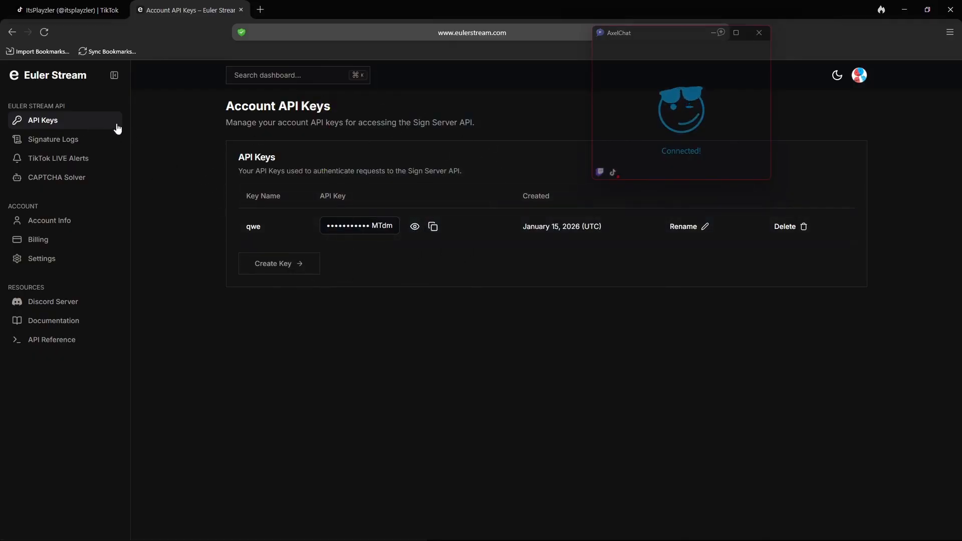
pyautogui.click(759, 33)
# Delete the Euler Stream account from its settings, entering "confirm delete account" as the verification text
pyautogui.click(860, 75)
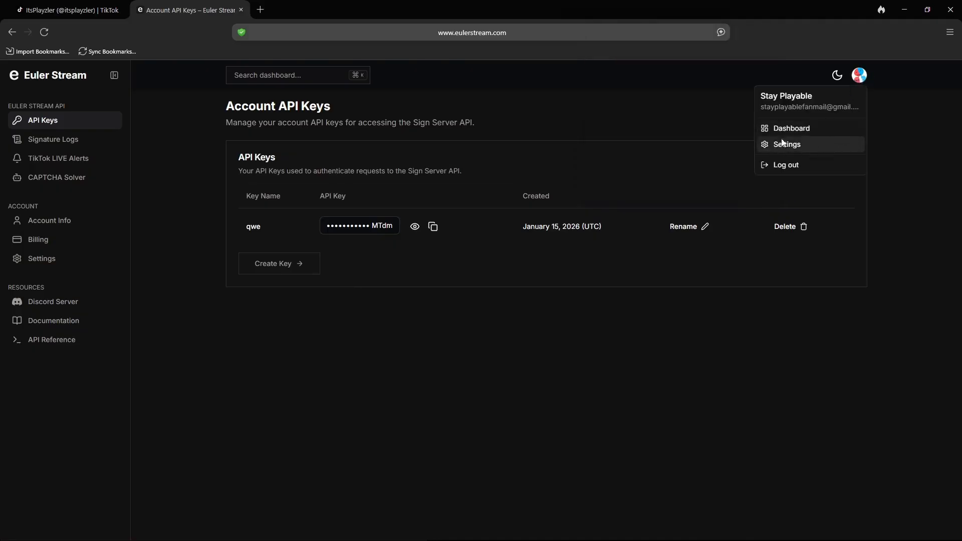
pyautogui.click(812, 146)
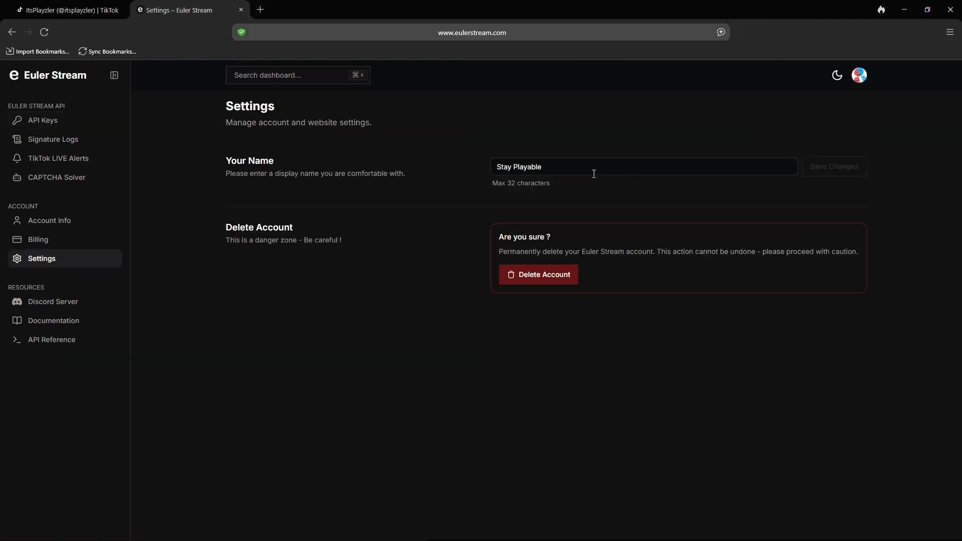
pyautogui.click(558, 276)
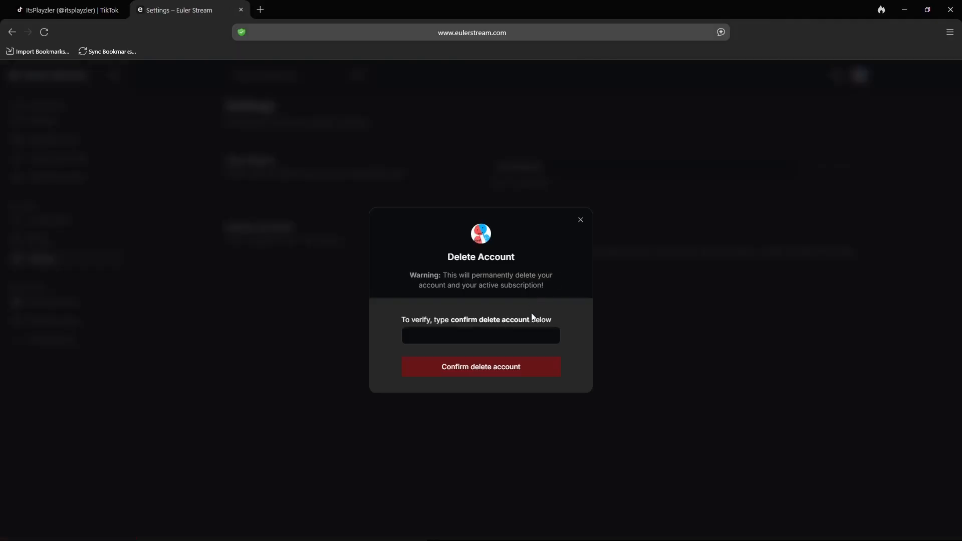
pyautogui.click(466, 337)
pyautogui.write('confirm delete account')
pyautogui.moveTo(414, 341); pyautogui.dragTo(498, 340)
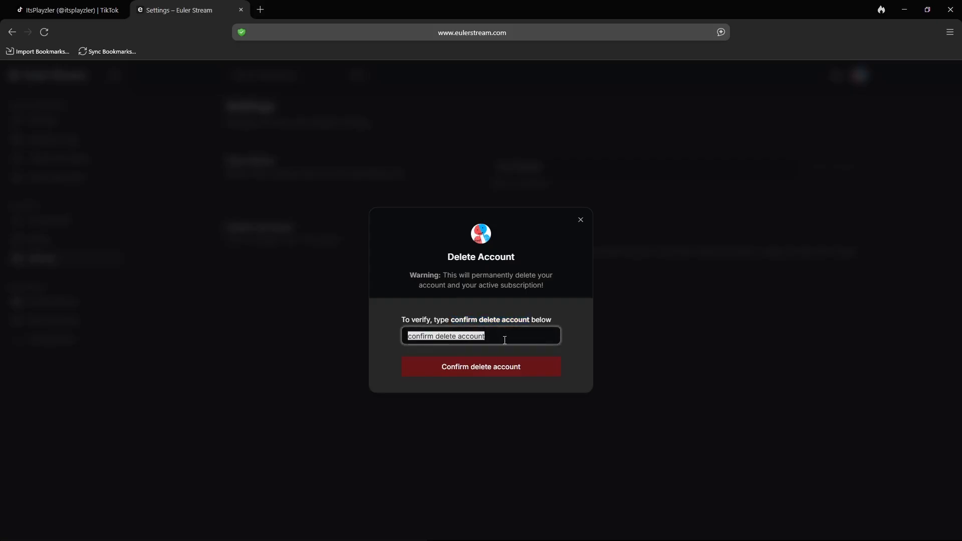
pyautogui.click(524, 368)
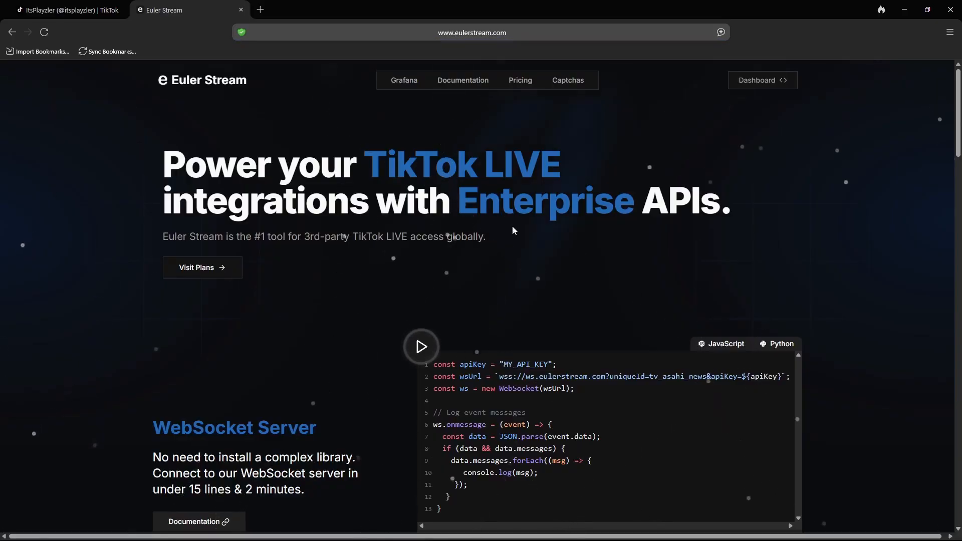
# Sign in to Euler Stream's free Community plan with a Google account and open the API Keys page
pyautogui.click(231, 271)
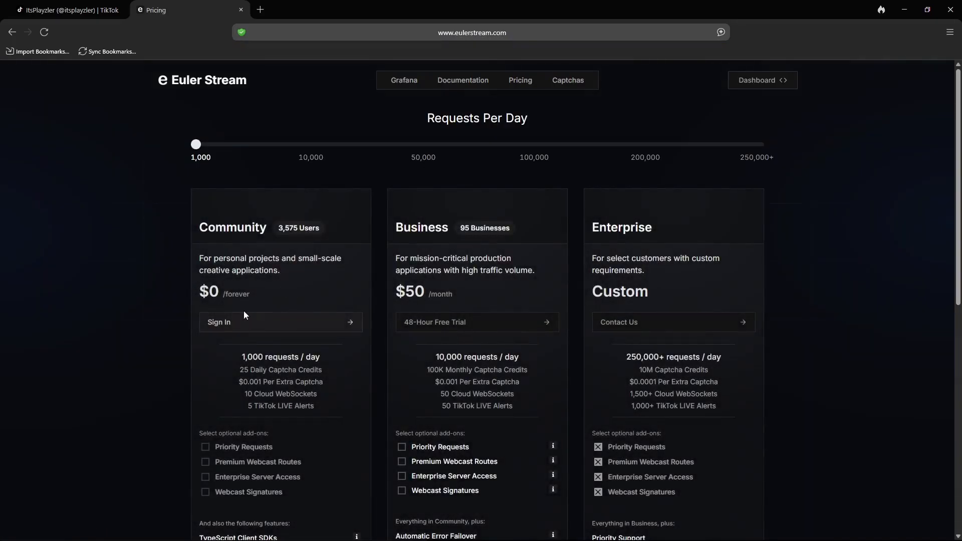
pyautogui.click(290, 324)
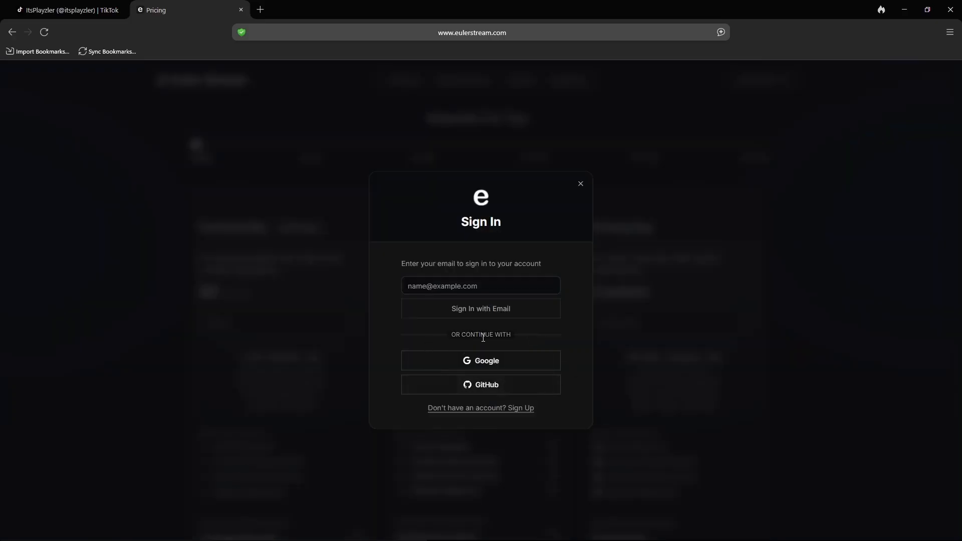
pyautogui.click(433, 359)
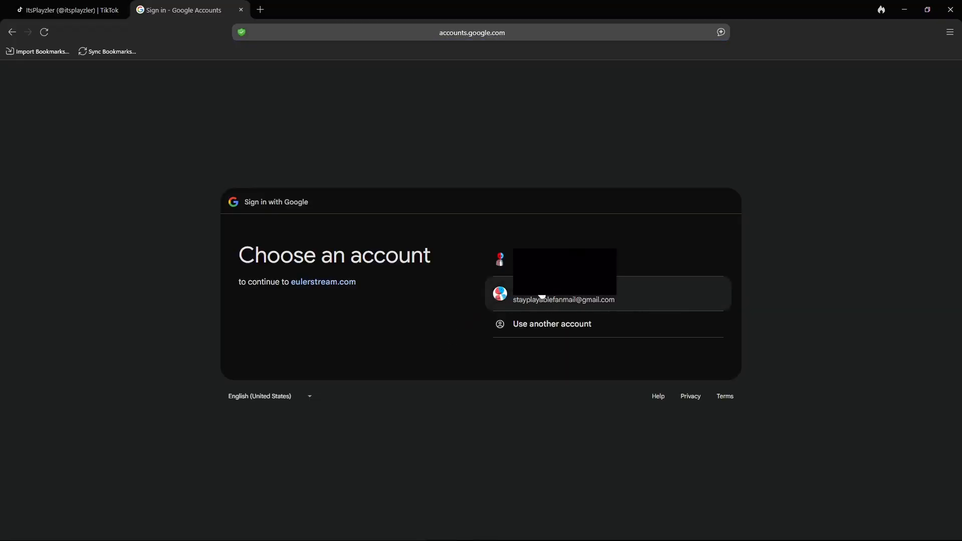
pyautogui.click(645, 294)
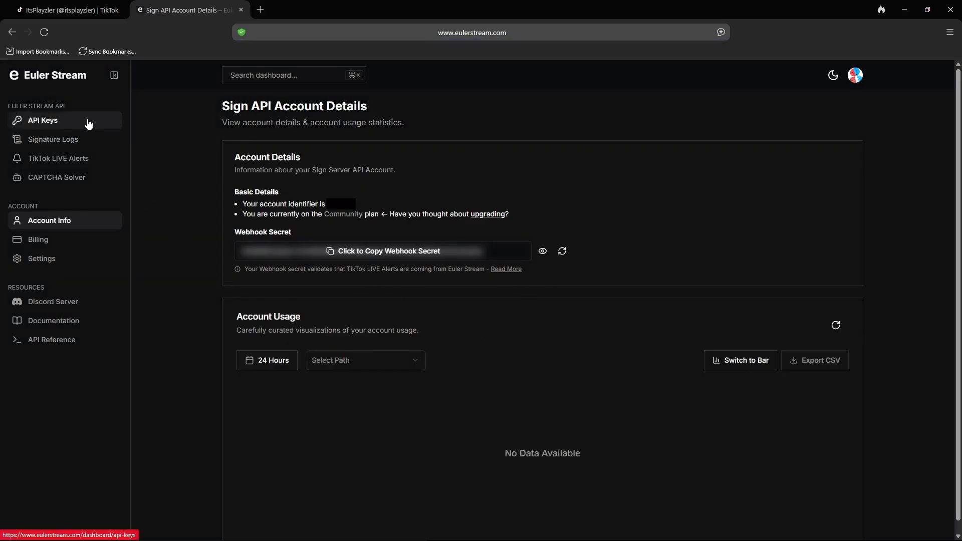
pyautogui.click(89, 124)
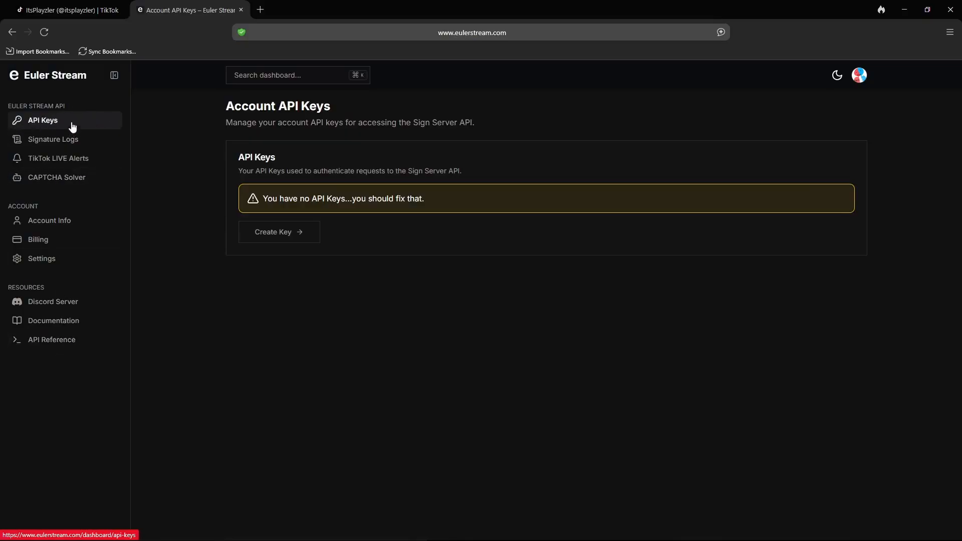
# Create an Euler Stream account API key named "asdawe" and copy the key
pyautogui.click(309, 231)
pyautogui.click(446, 316)
pyautogui.write('asd')
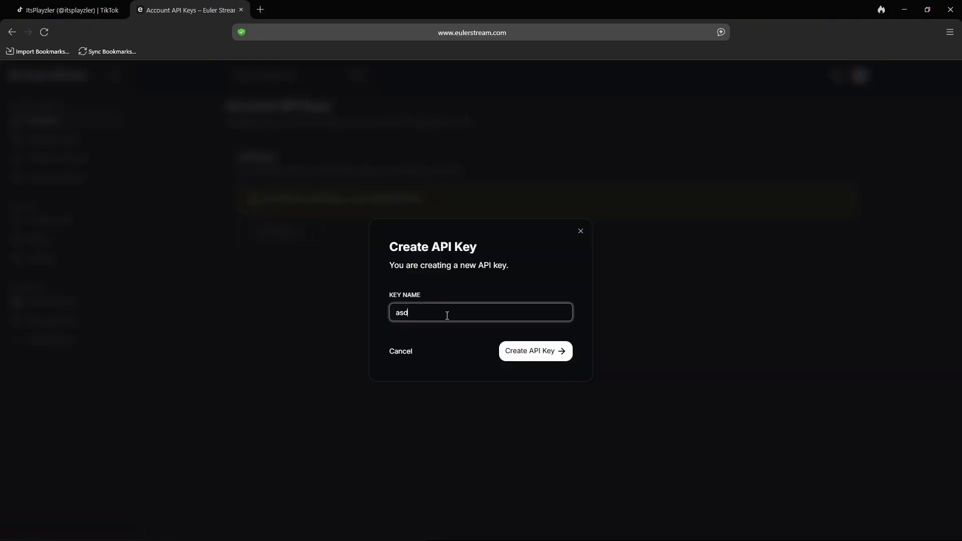
pyautogui.write('awe')
pyautogui.click(537, 353)
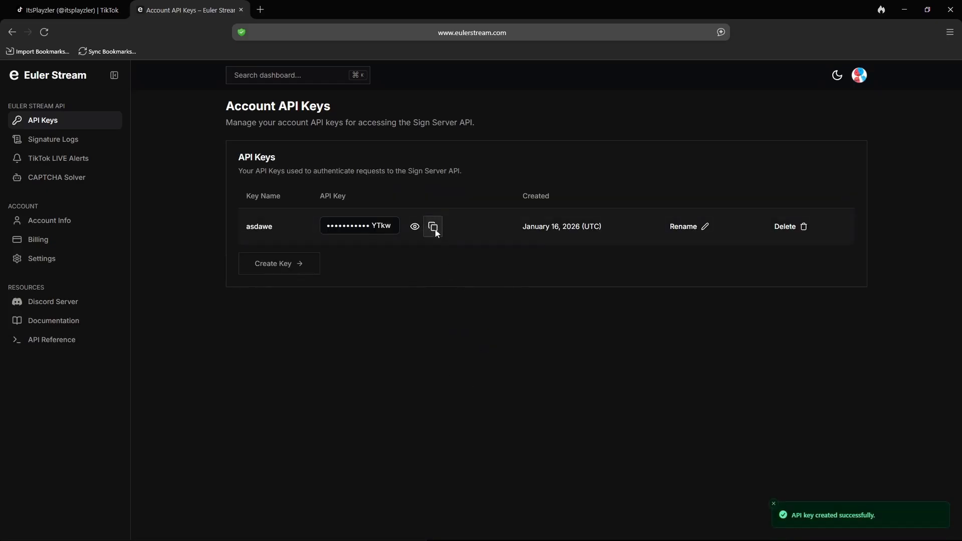
pyautogui.click(414, 227)
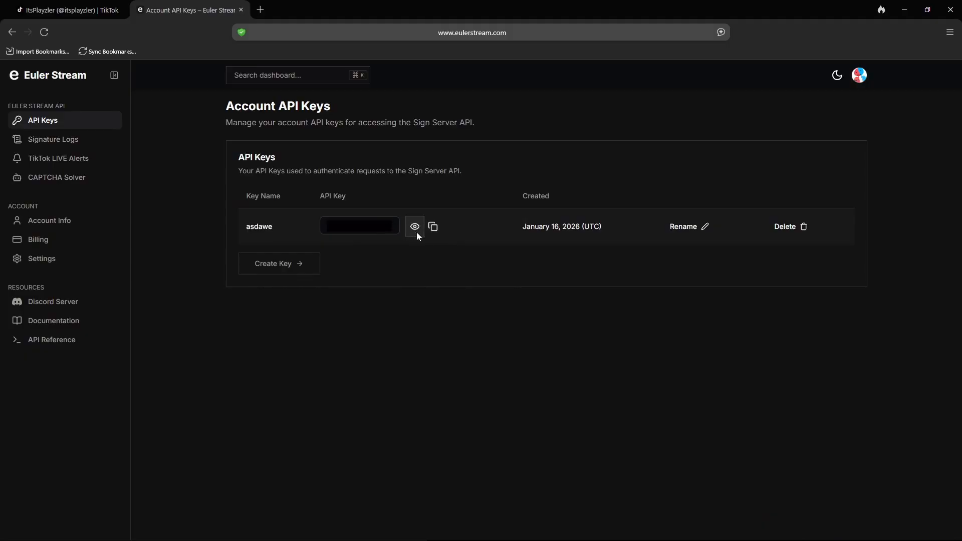
pyautogui.click(434, 227)
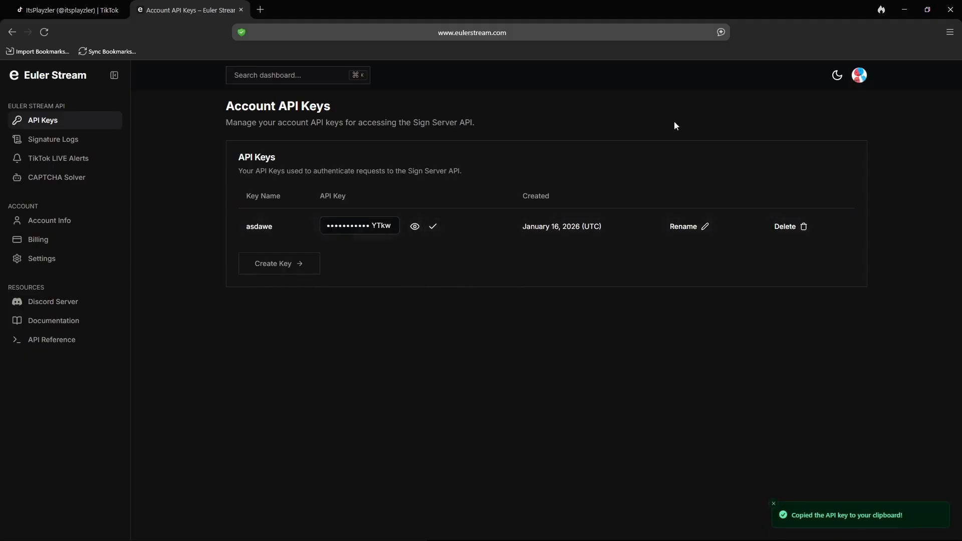
# Switch to AxelChat, paste the copied API key into the TikTok connection and toggle the connection off and on
pyautogui.click(905, 10)
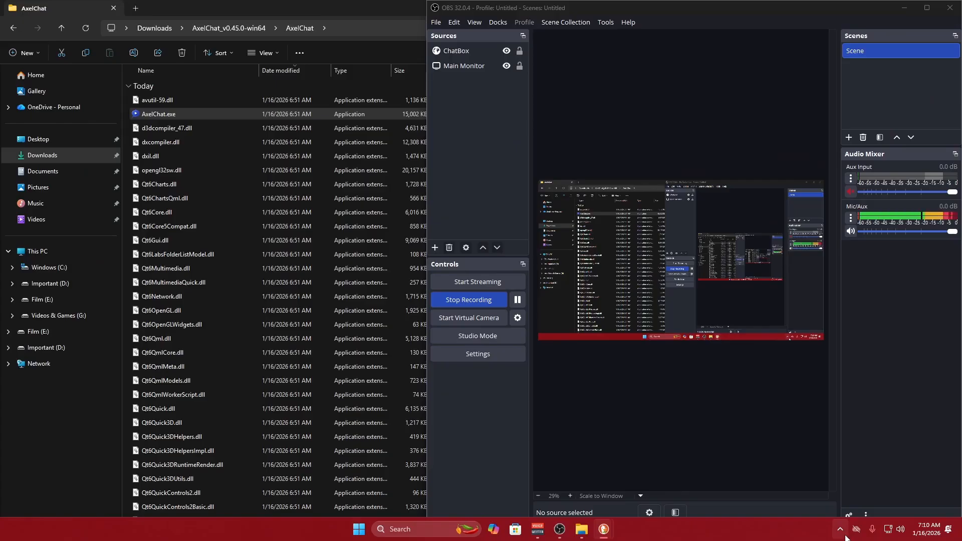
pyautogui.click(840, 530)
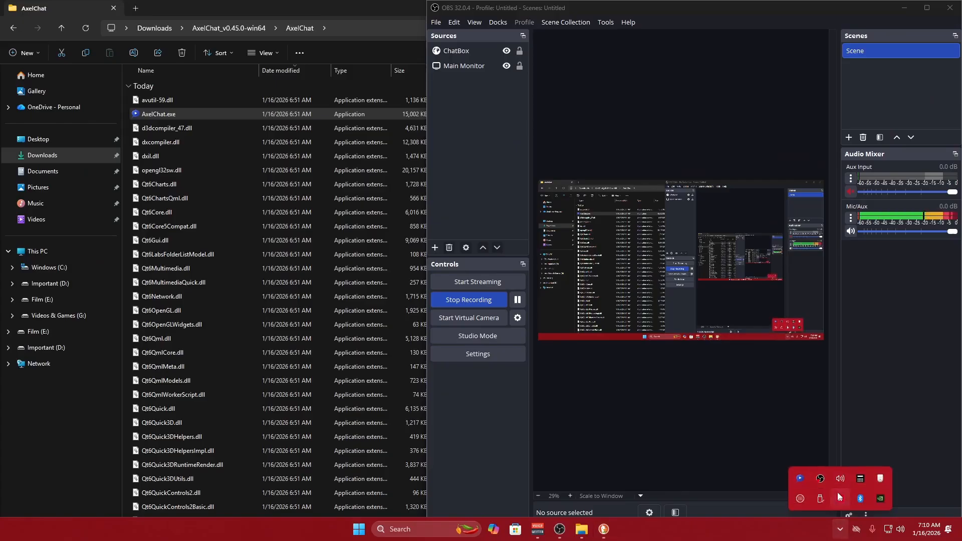
pyautogui.click(801, 482)
pyautogui.moveTo(773, 12); pyautogui.dragTo(961, 37)
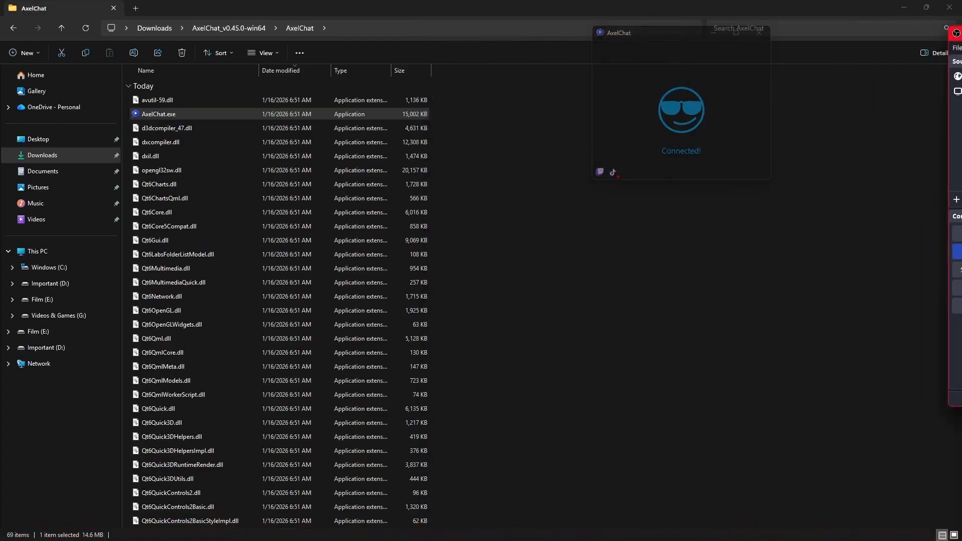
pyautogui.rightClick(643, 111)
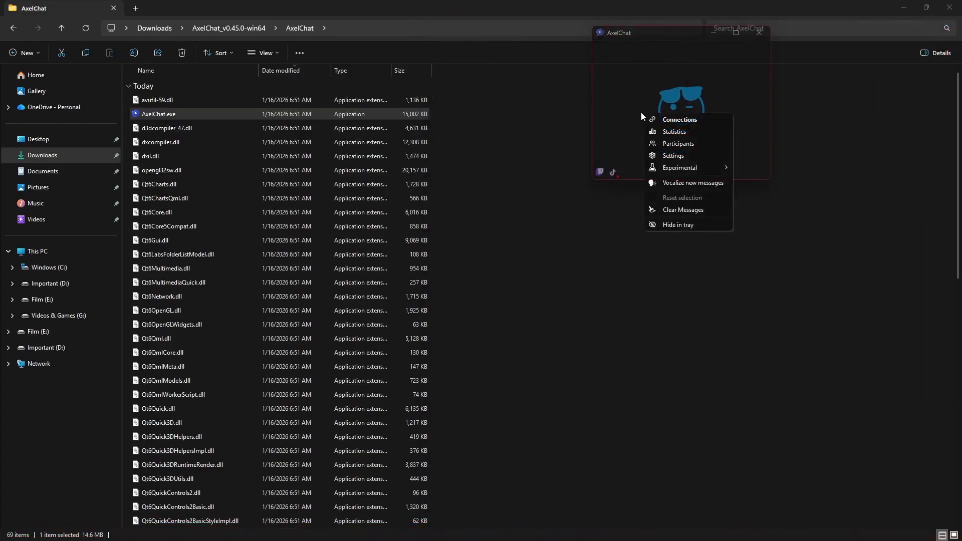
pyautogui.click(681, 119)
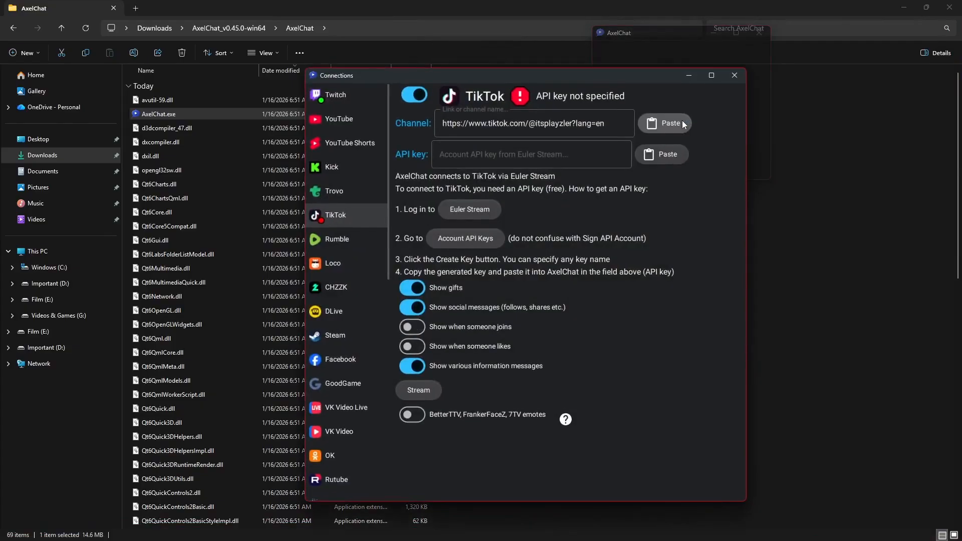
pyautogui.click(666, 153)
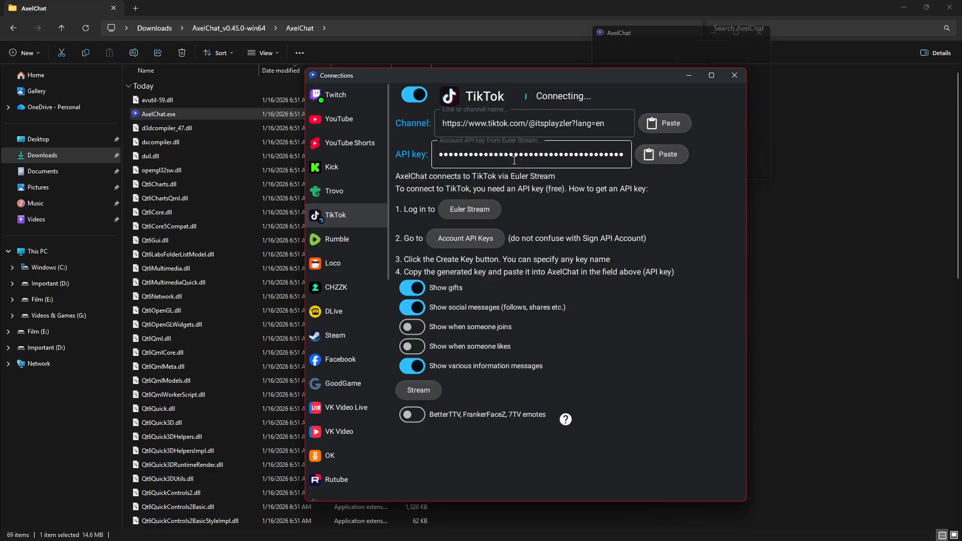
pyautogui.click(411, 95)
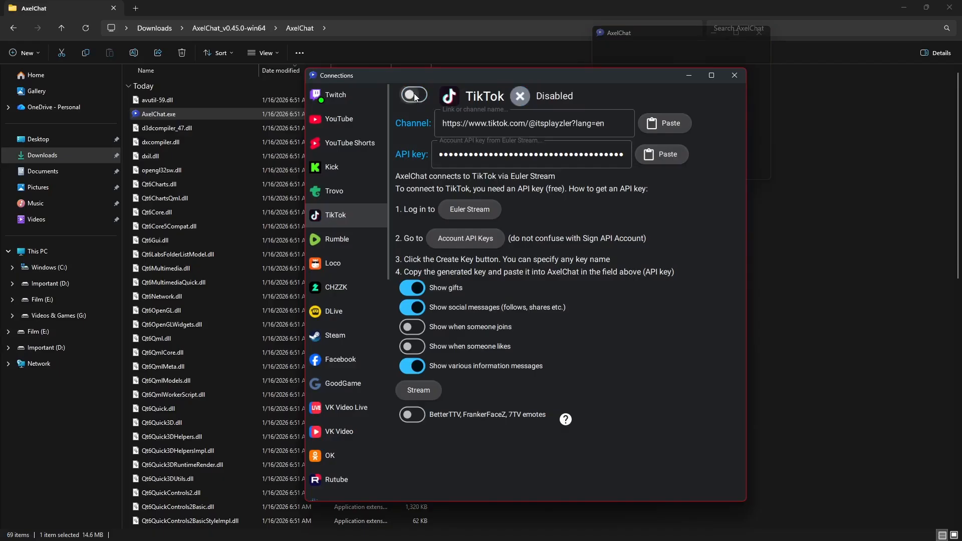
pyautogui.click(414, 96)
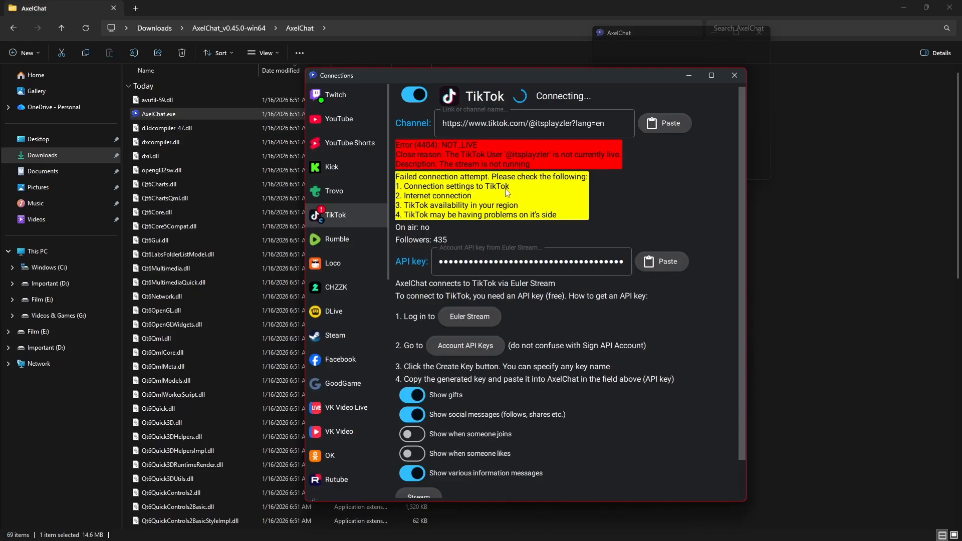
# Compare the Twitch and TikTok connection statuses, then open the TikTok stream page to check whether the channel is live
pyautogui.click(323, 100)
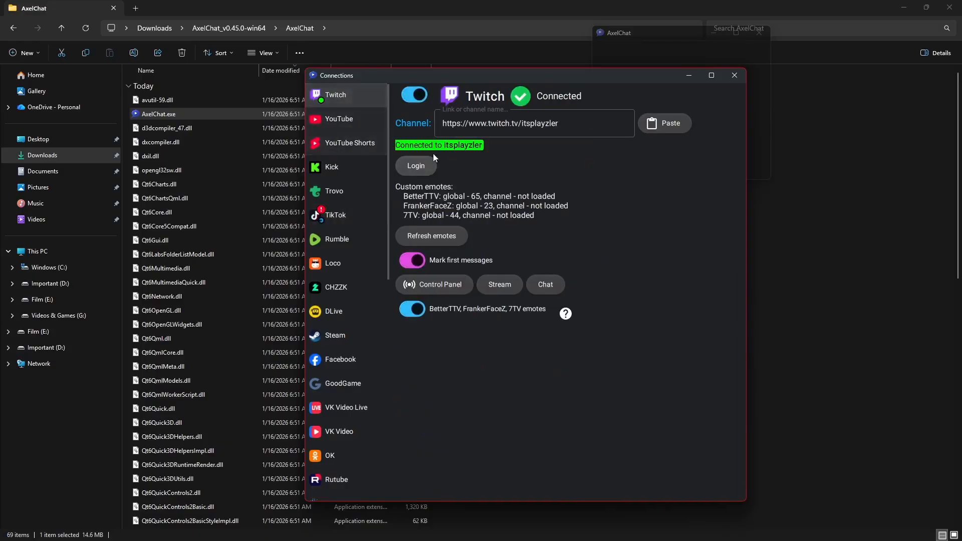
pyautogui.click(335, 215)
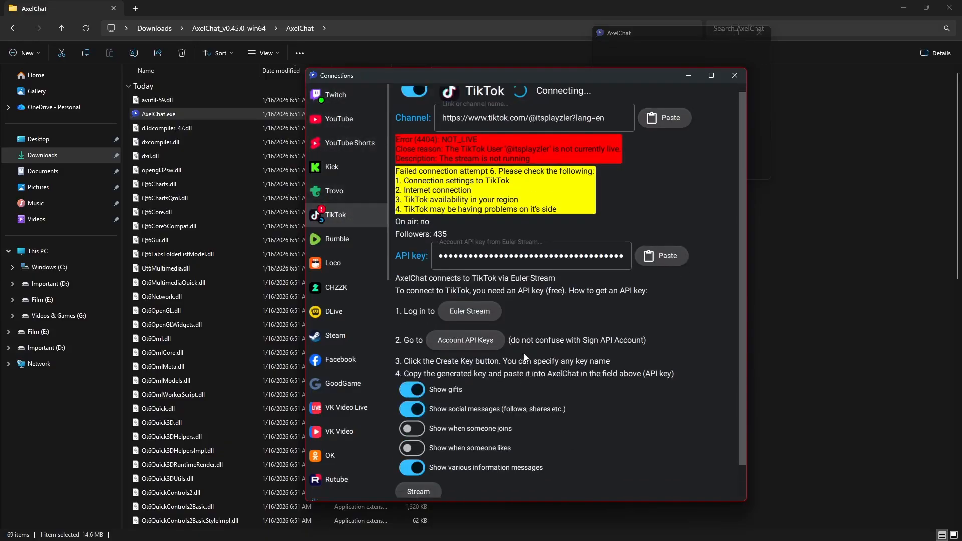
pyautogui.scroll(-3, 506, 266)
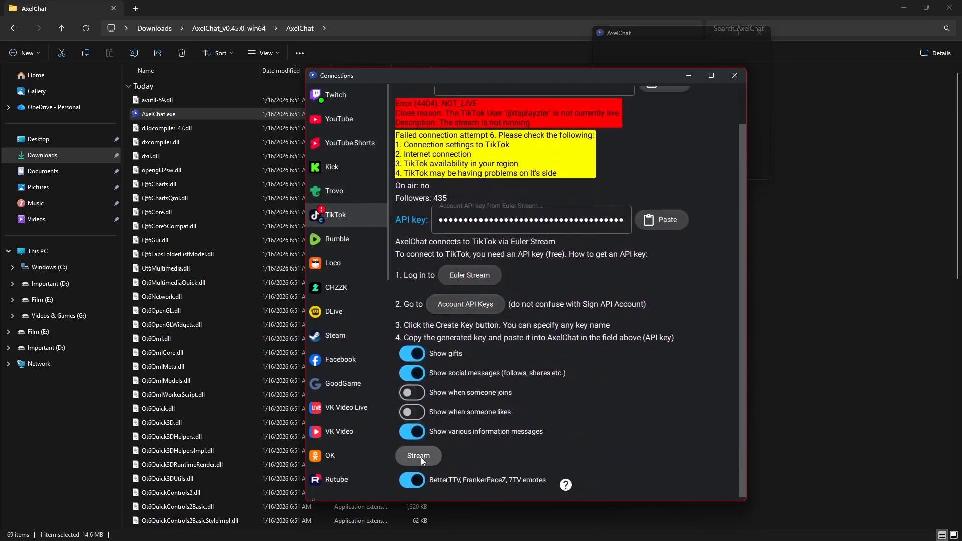
pyautogui.click(419, 456)
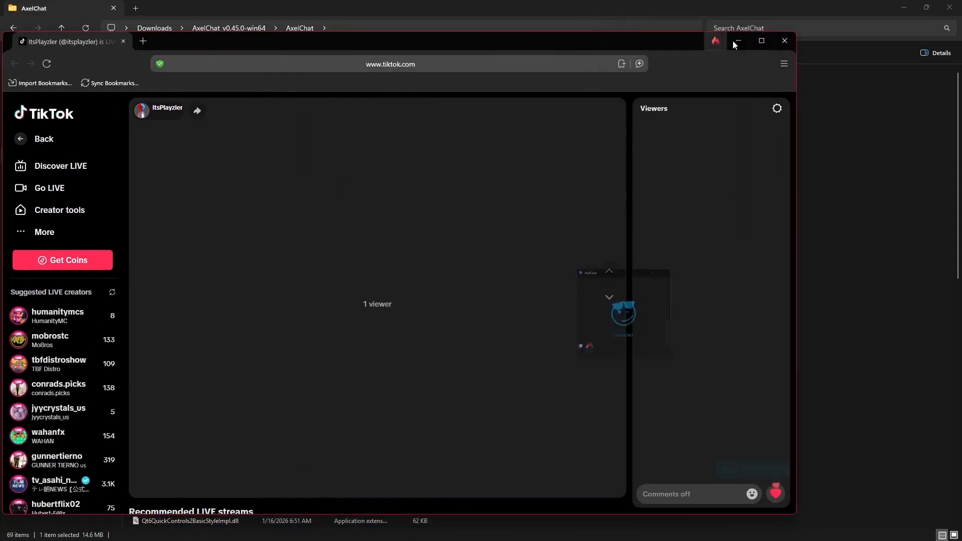
pyautogui.click(762, 41)
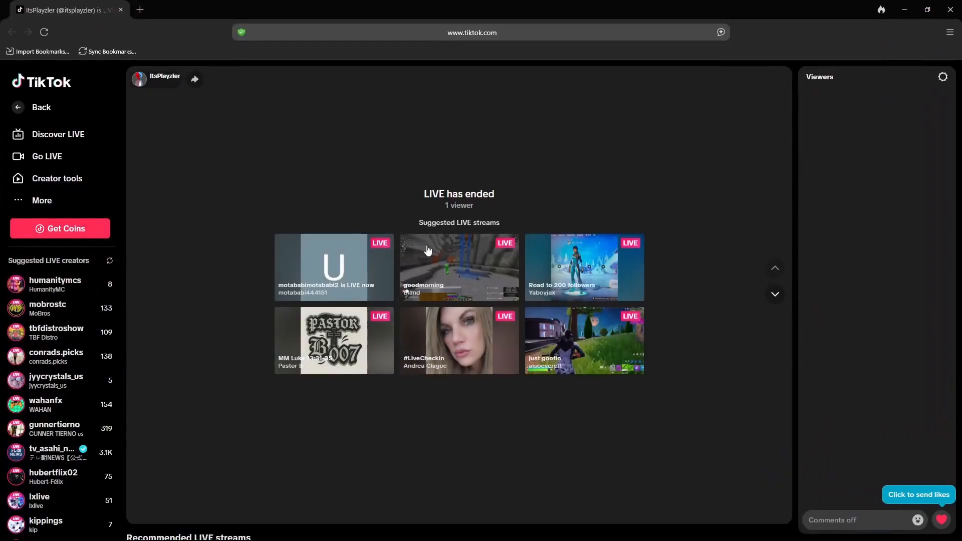
pyautogui.moveTo(495, 197); pyautogui.dragTo(419, 198)
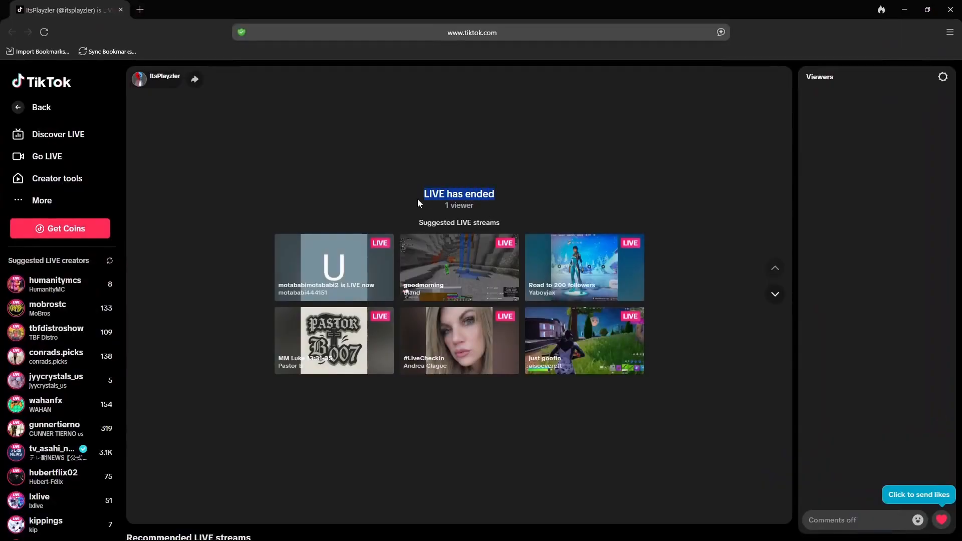
pyautogui.click(531, 196)
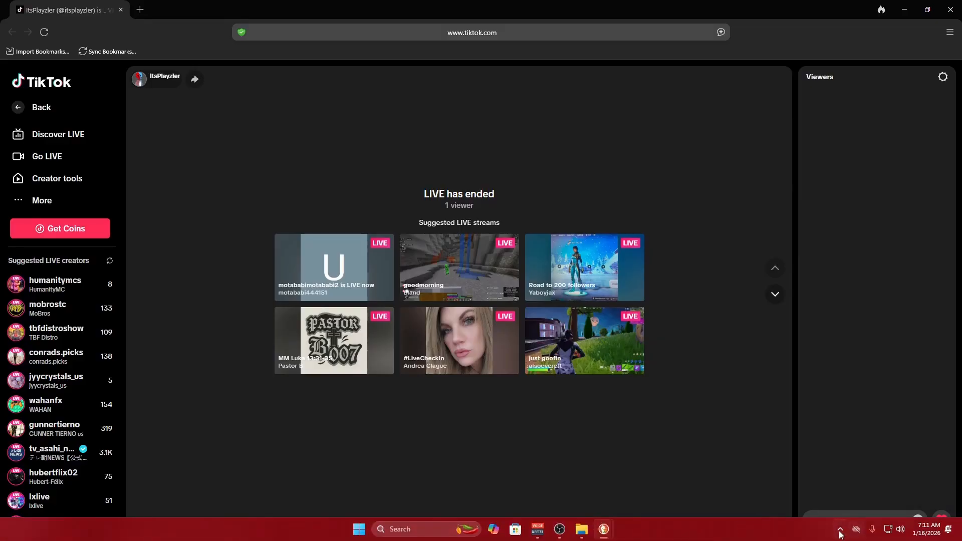
# Bring AxelChat up over the browser, minimize its Connections window and reposition the chat window
pyautogui.click(840, 529)
pyautogui.click(800, 478)
pyautogui.click(615, 171)
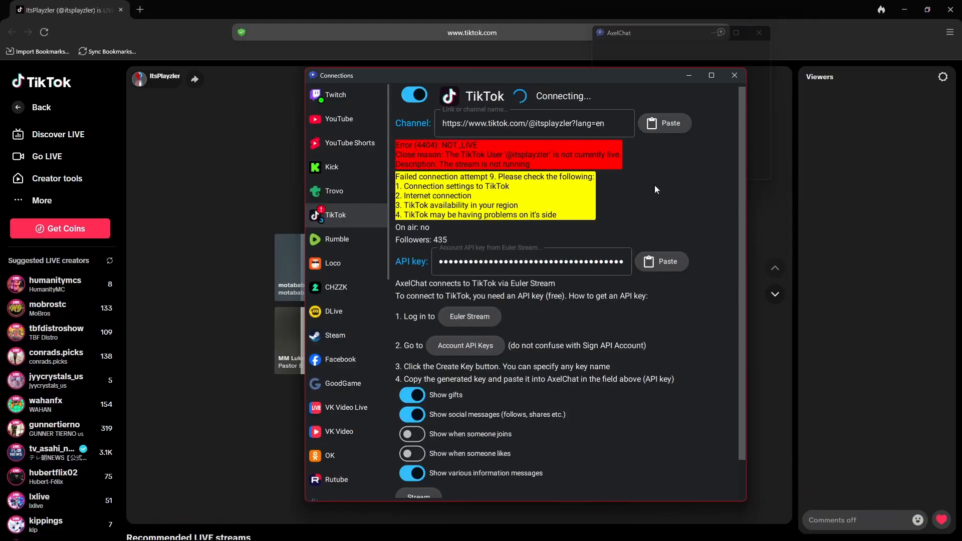
pyautogui.moveTo(527, 74); pyautogui.dragTo(391, 71)
pyautogui.click(551, 69)
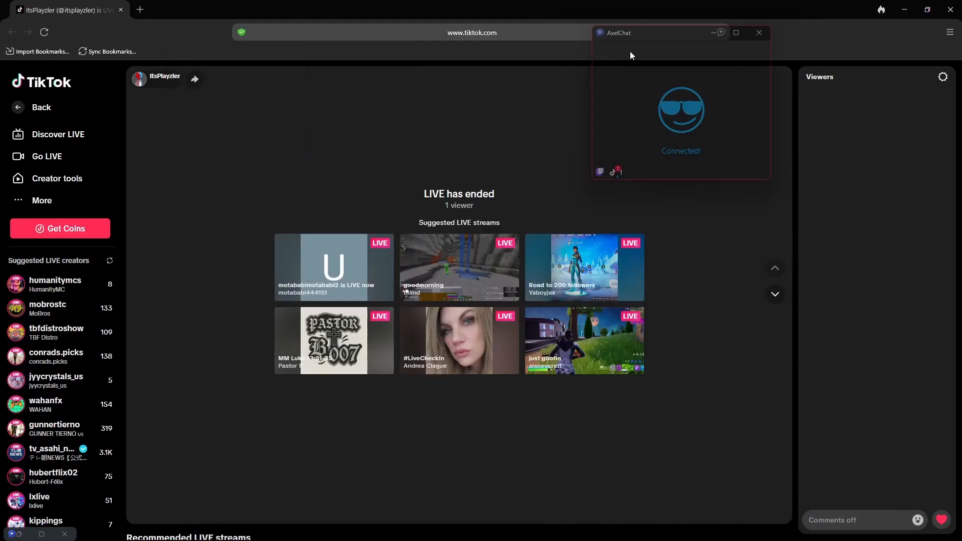
pyautogui.moveTo(629, 51); pyautogui.dragTo(604, 72)
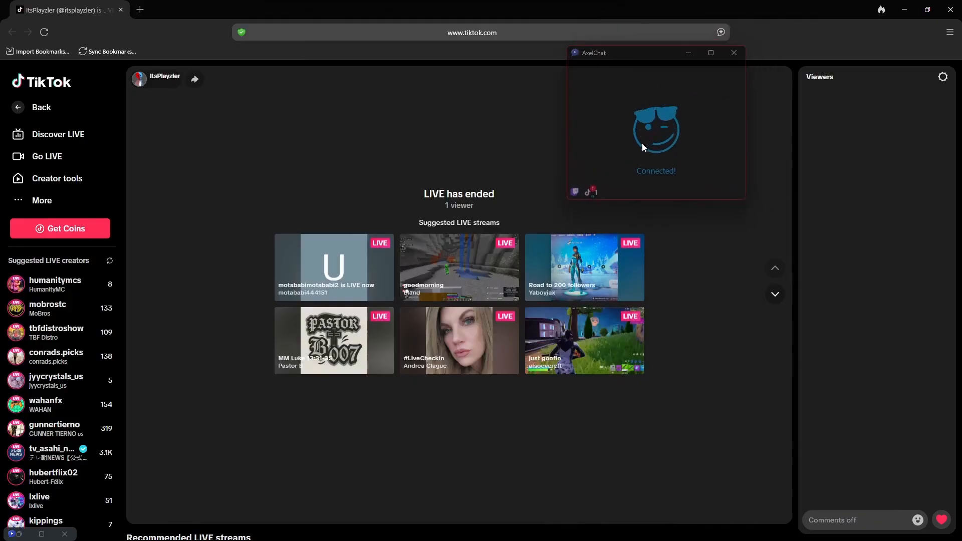
# Raise the Messages widget's disappearance timer to at least 12 seconds in AxelChat's settings, and reposition the chat window over the browser
pyautogui.rightClick(641, 107)
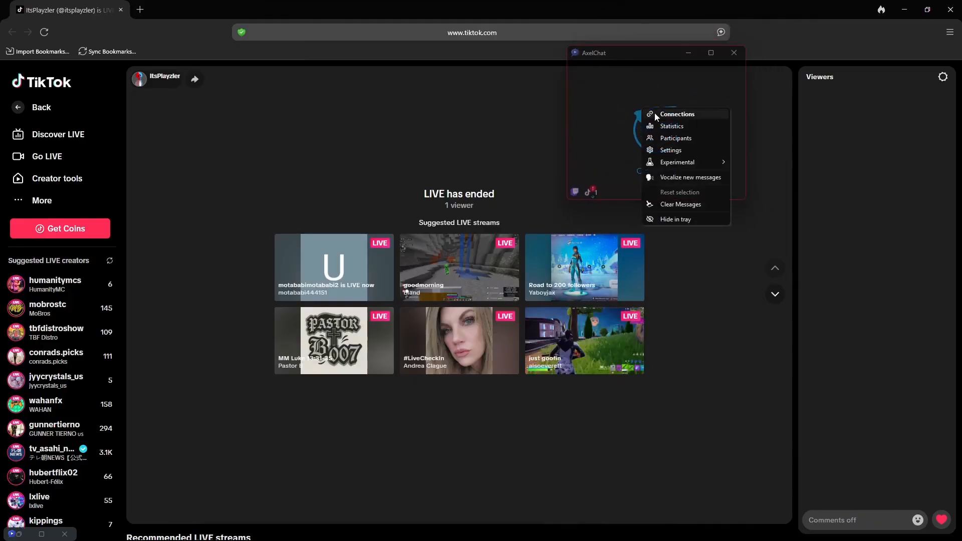
pyautogui.click(629, 109)
pyautogui.rightClick(629, 110)
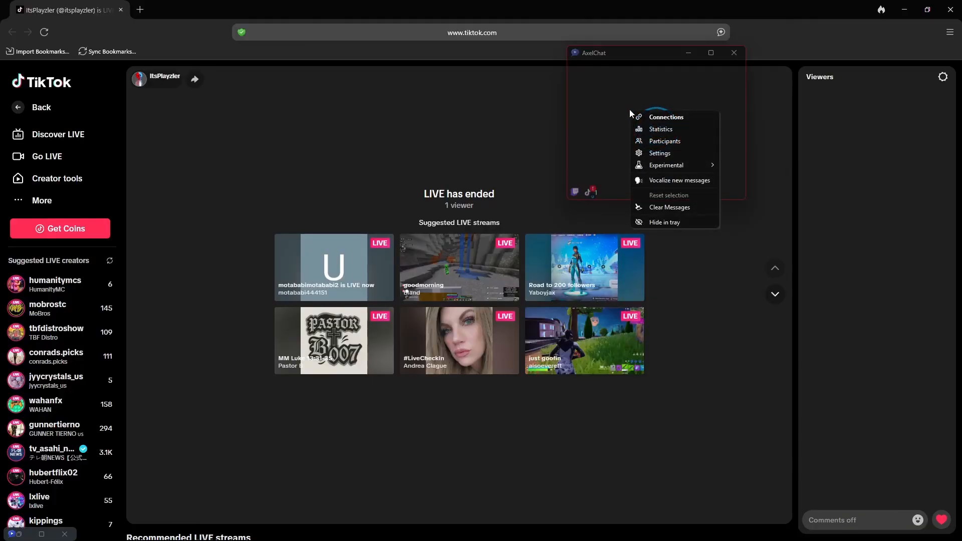
pyautogui.click(675, 153)
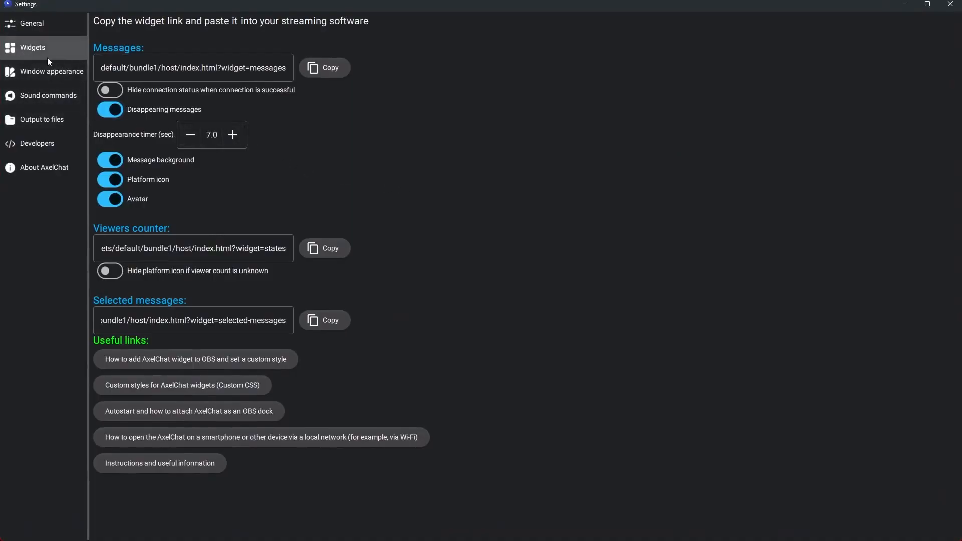
pyautogui.click(230, 140)
pyautogui.click(229, 139)
pyautogui.click(229, 140)
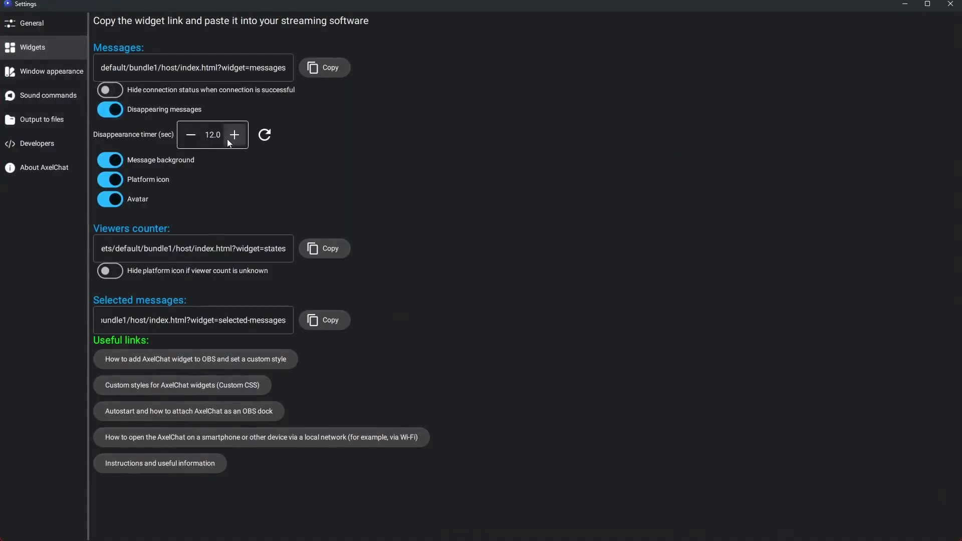
pyautogui.click(227, 139)
pyautogui.click(227, 140)
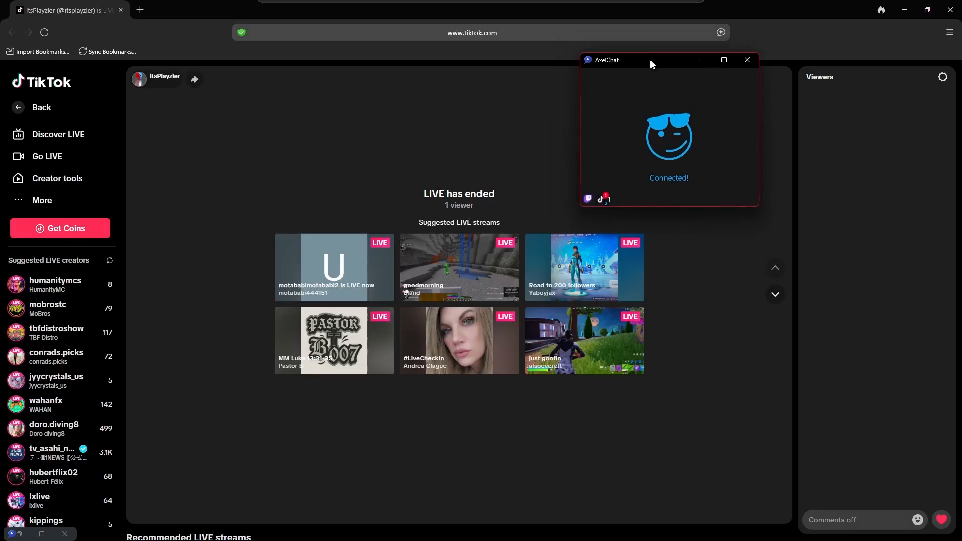
pyautogui.moveTo(652, 64); pyautogui.dragTo(681, 73)
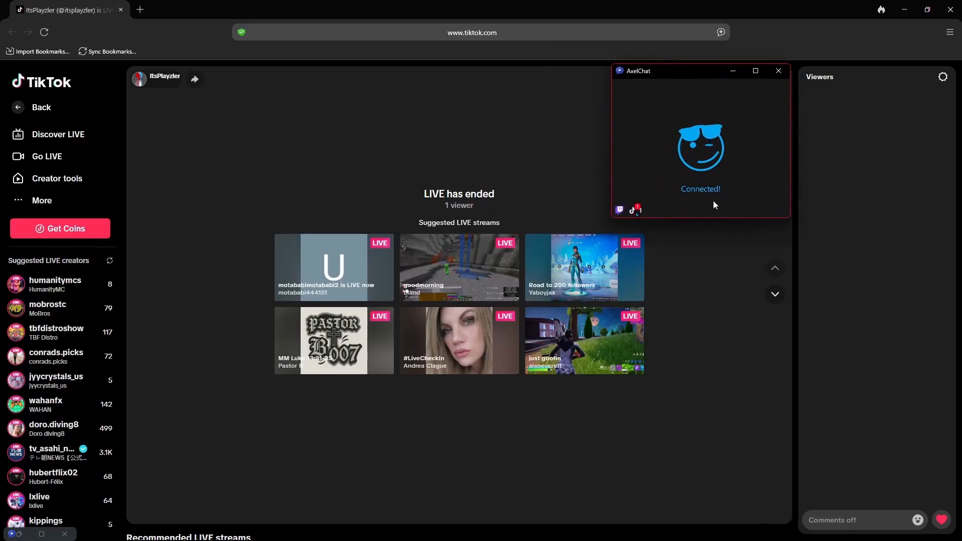
pyautogui.moveTo(715, 71); pyautogui.dragTo(716, 73)
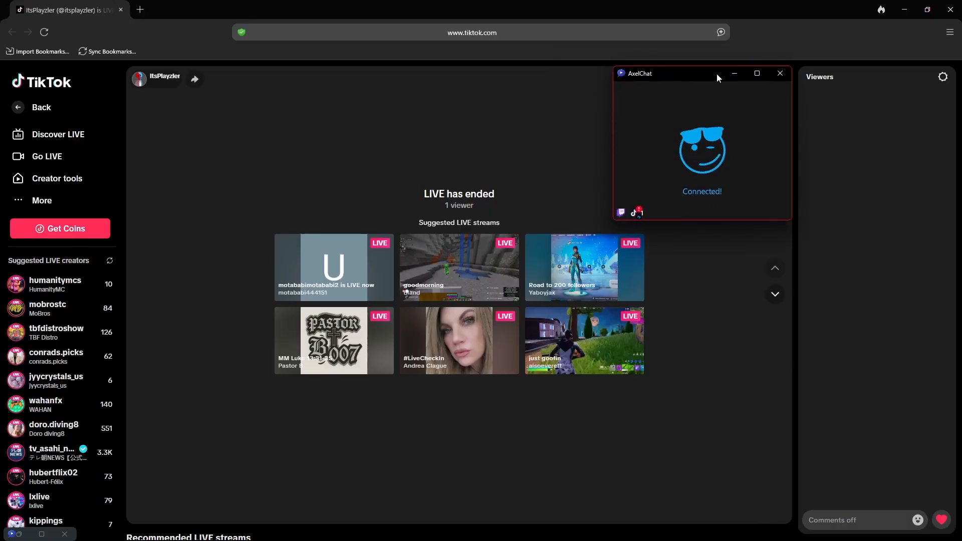